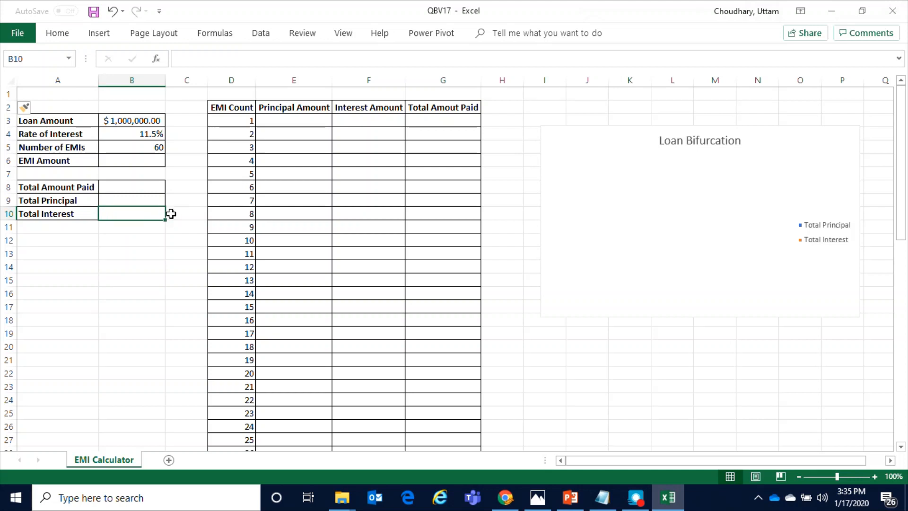
pyautogui.click(241, 120)
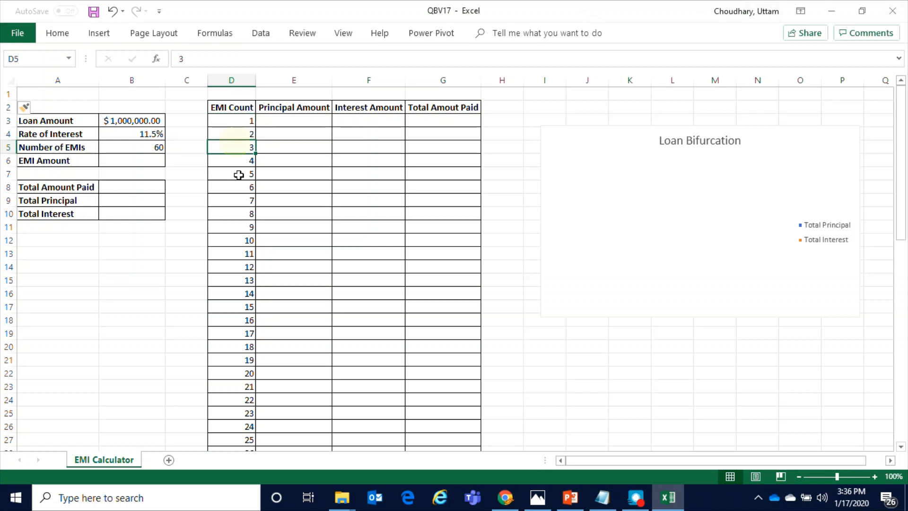
pyautogui.click(307, 138)
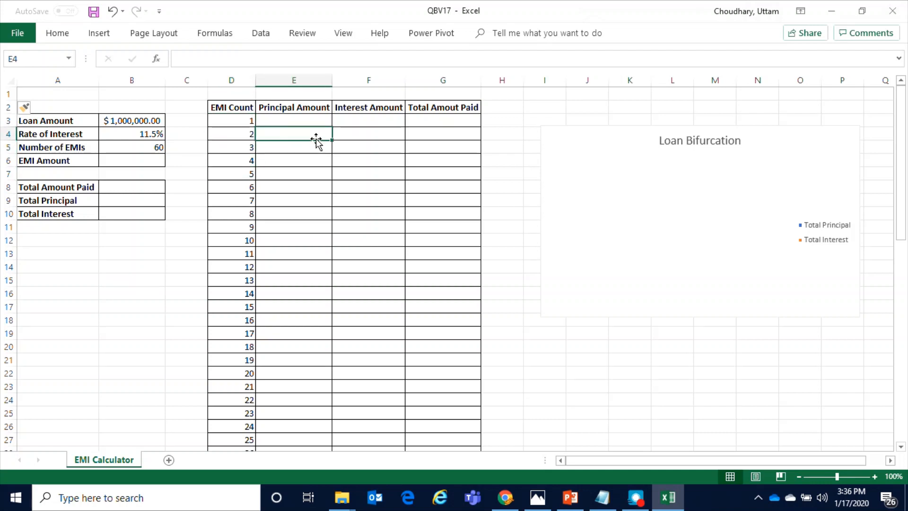
pyautogui.click(371, 135)
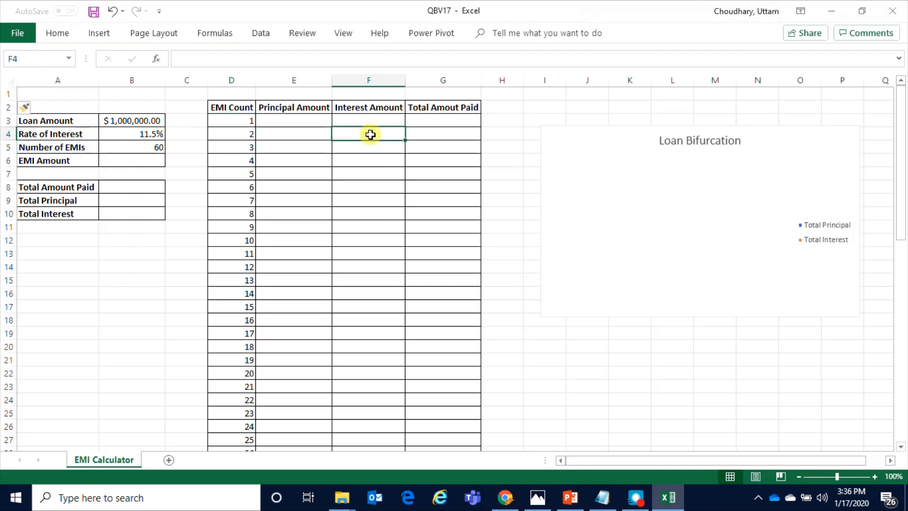
pyautogui.click(438, 138)
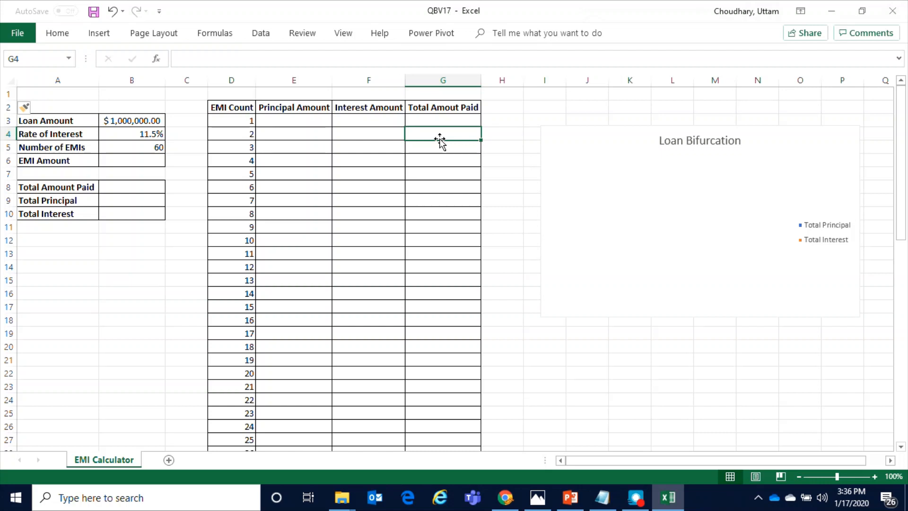
# Calculate the EMI Amount in B6 with the formula =PMT(B4/12,B5,B3).
pyautogui.click(127, 163)
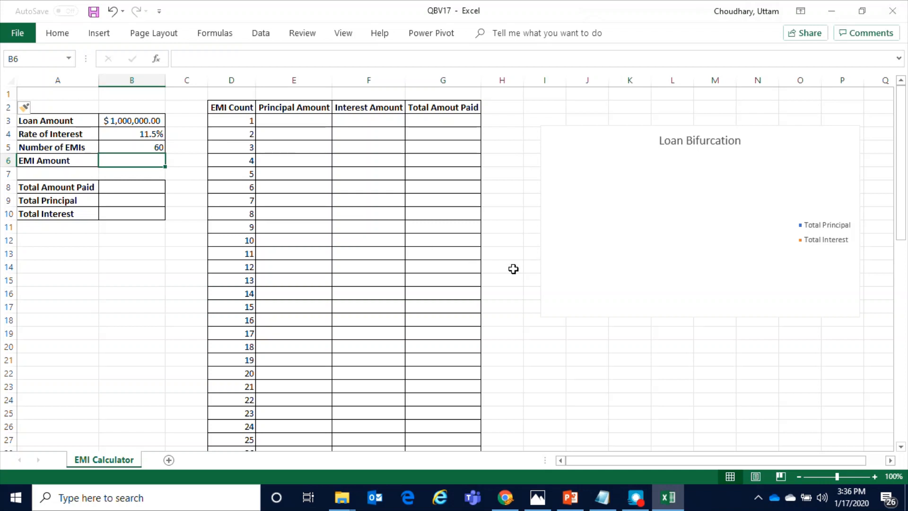
pyautogui.write('=')
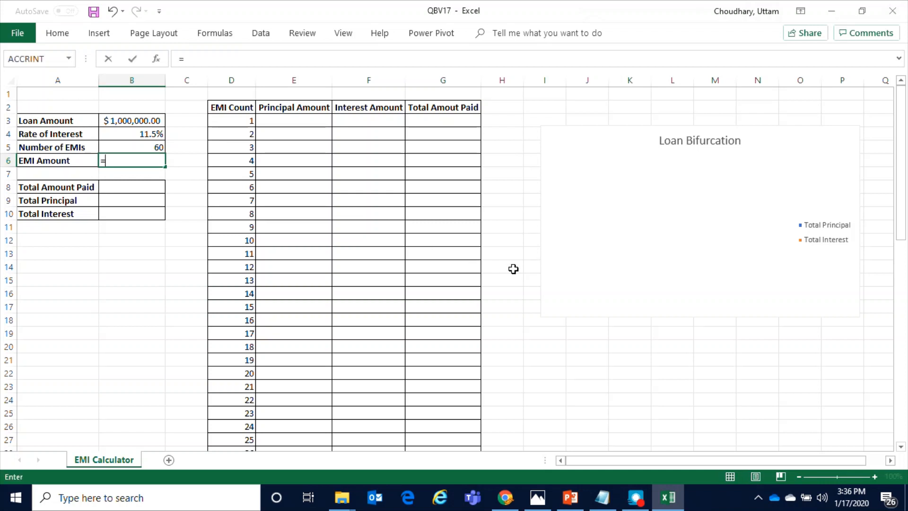
pyautogui.write('pmt')
pyautogui.press('Tab')
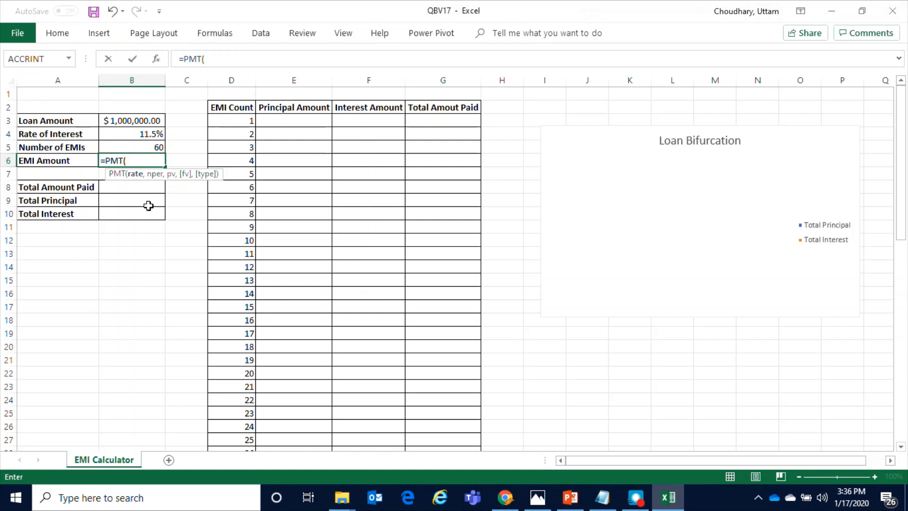
pyautogui.click(151, 135)
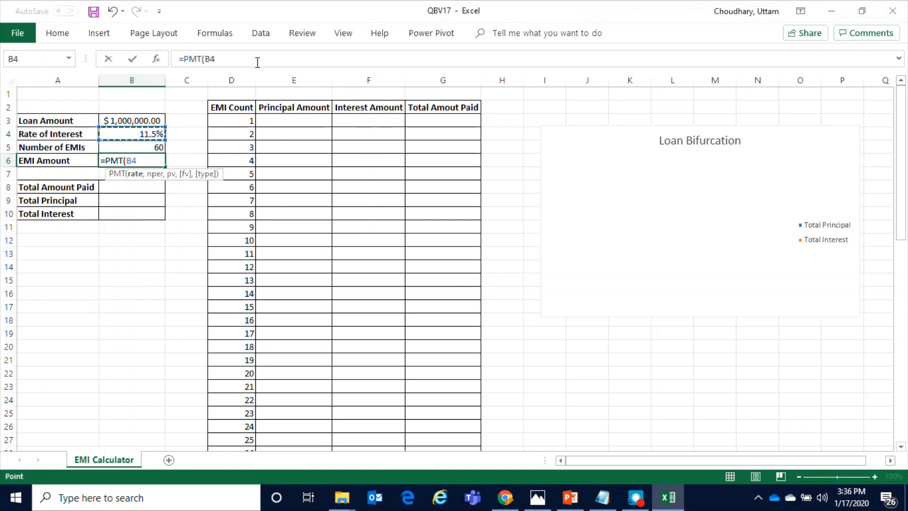
pyautogui.write('/12')
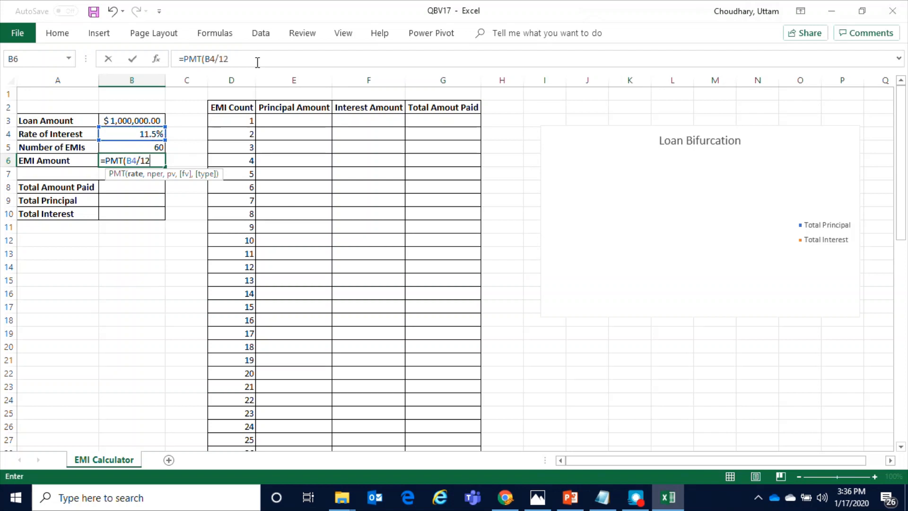
pyautogui.write(',')
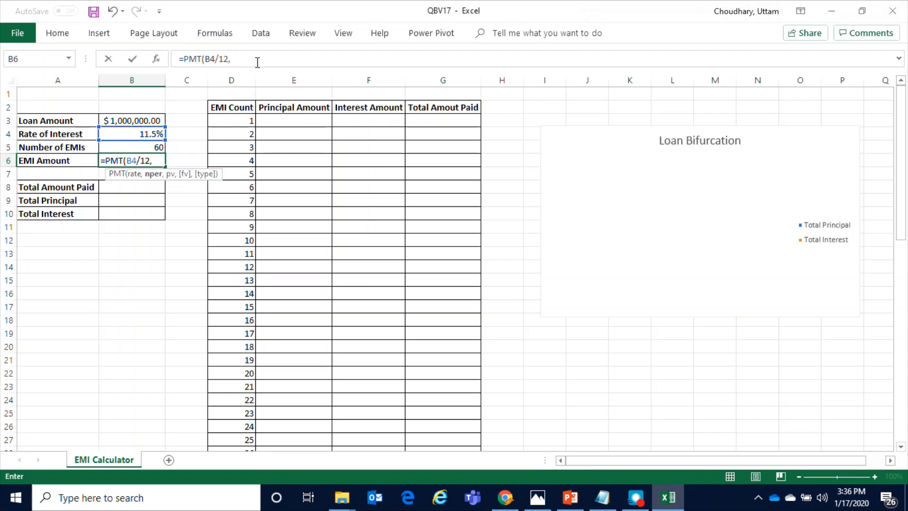
pyautogui.click(151, 147)
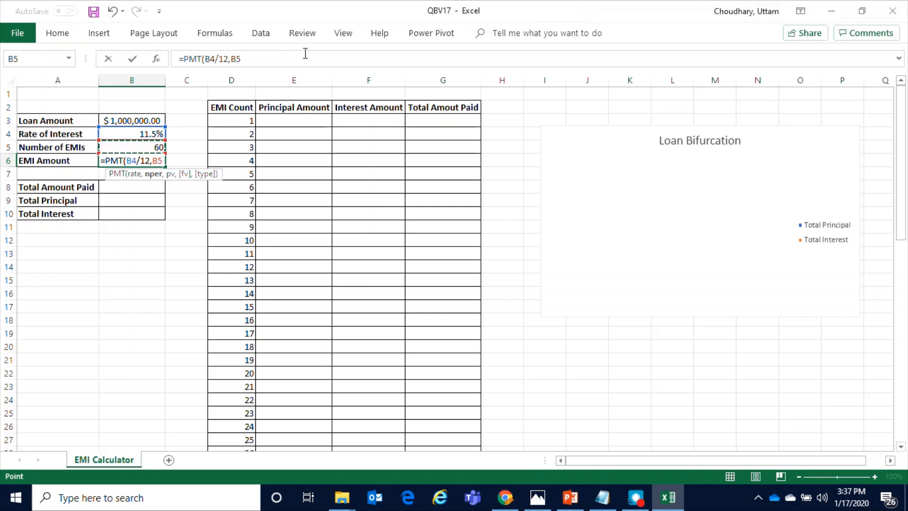
pyautogui.write(',')
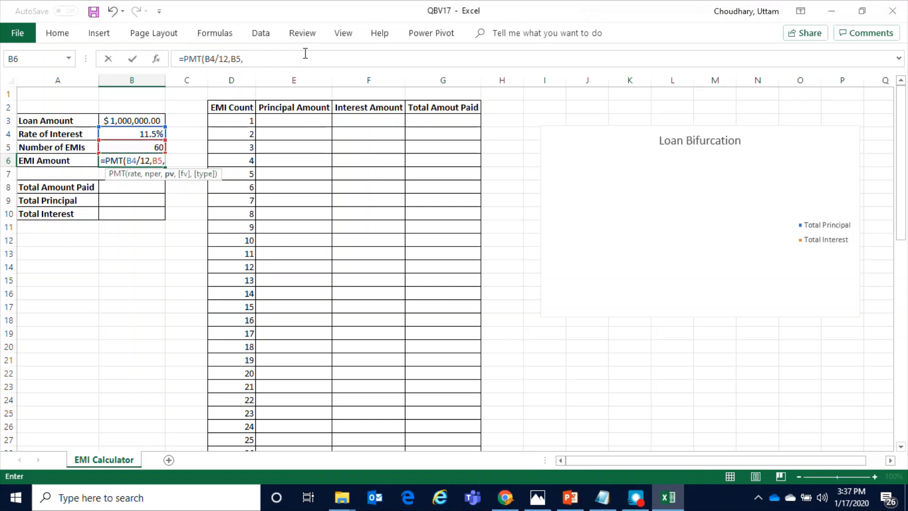
pyautogui.click(142, 120)
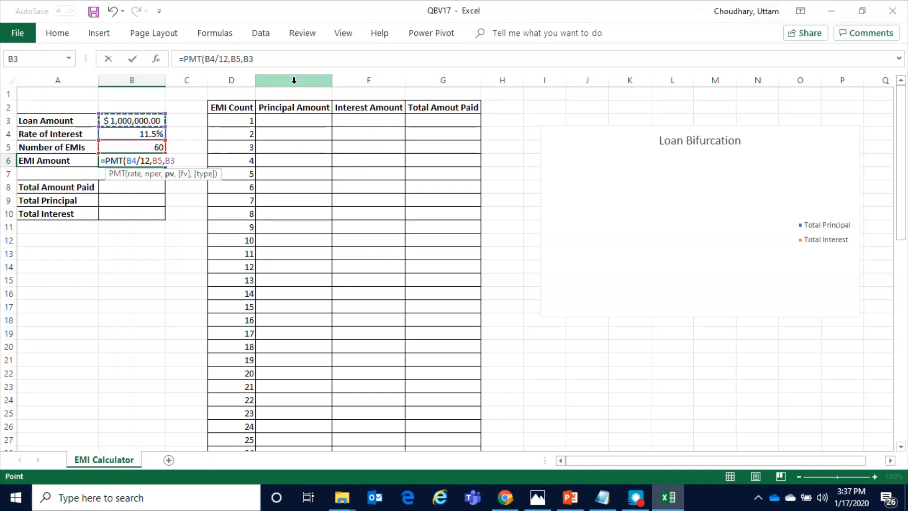
pyautogui.write(')')
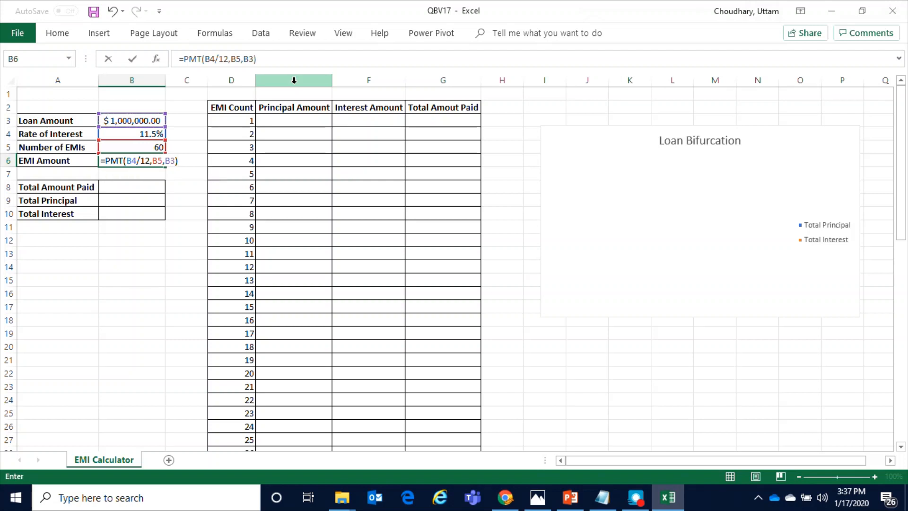
pyautogui.press('Return')
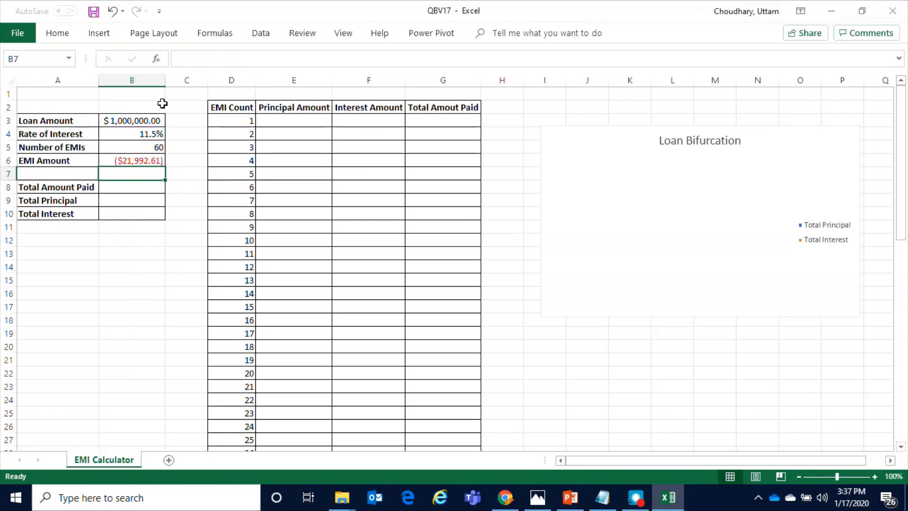
# Negate the loan amount argument in the EMI Amount formula so it reads =PMT(B4/12,B5,-B3).
pyautogui.click(140, 161)
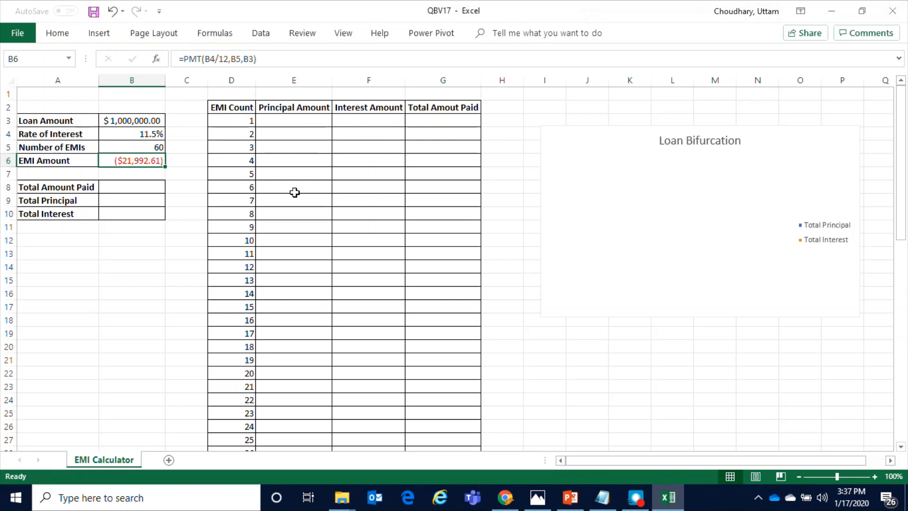
pyautogui.press('F2')
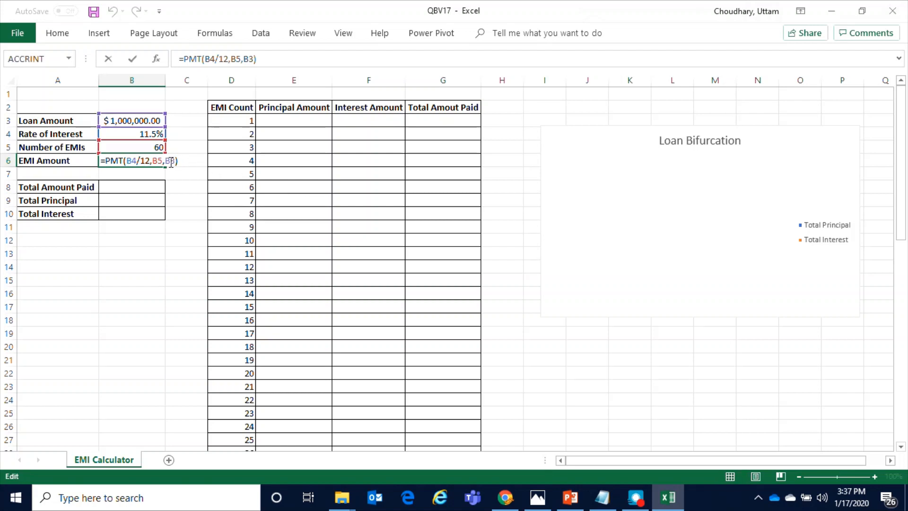
pyautogui.press('Left')
pyautogui.press('Left')
pyautogui.press('Left')
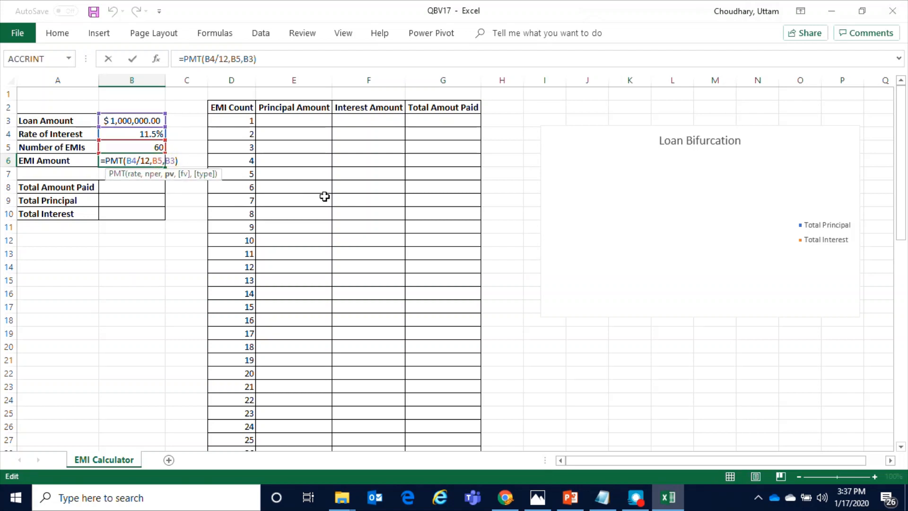
pyautogui.write('-')
pyautogui.press('Return')
pyautogui.click(141, 159)
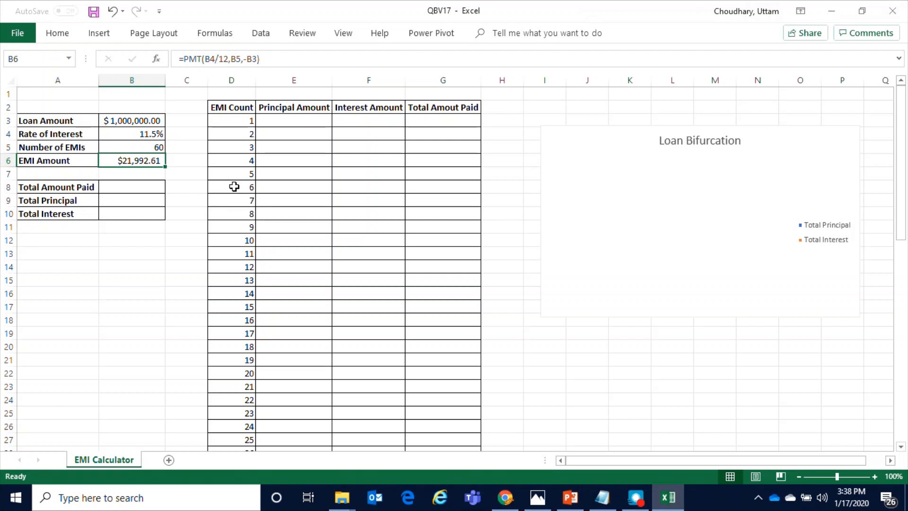
# Check the Number of EMIs against the EMI Count column down to its last row.
pyautogui.click(131, 147)
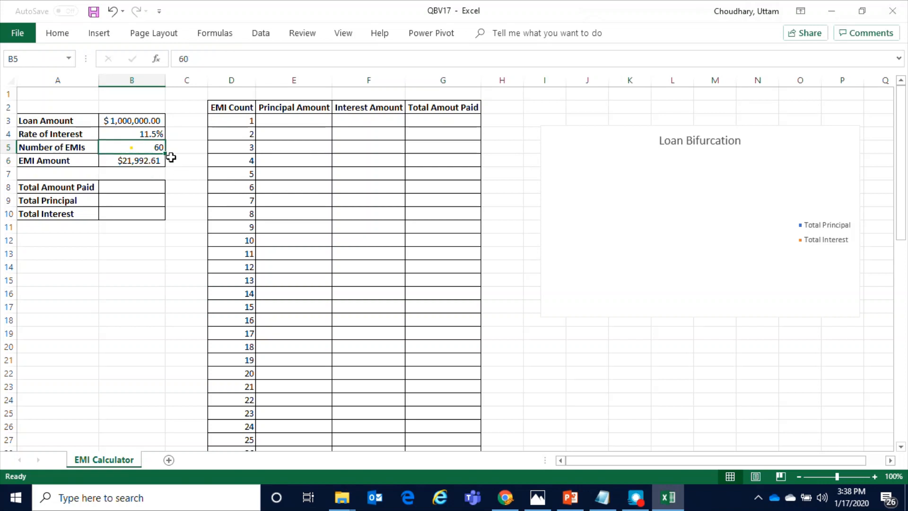
pyautogui.scroll(-3, 395, 249)
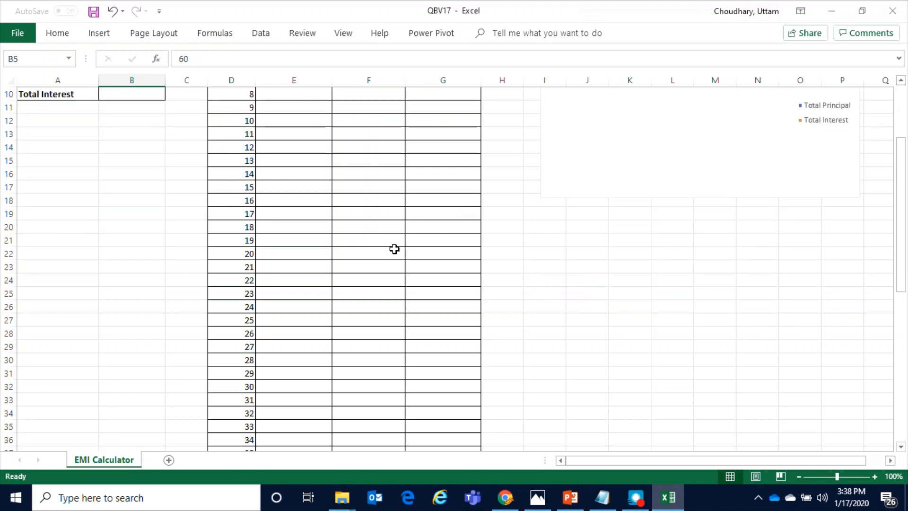
pyautogui.scroll(3, 379, 248)
pyautogui.scroll(-10, 251, 274)
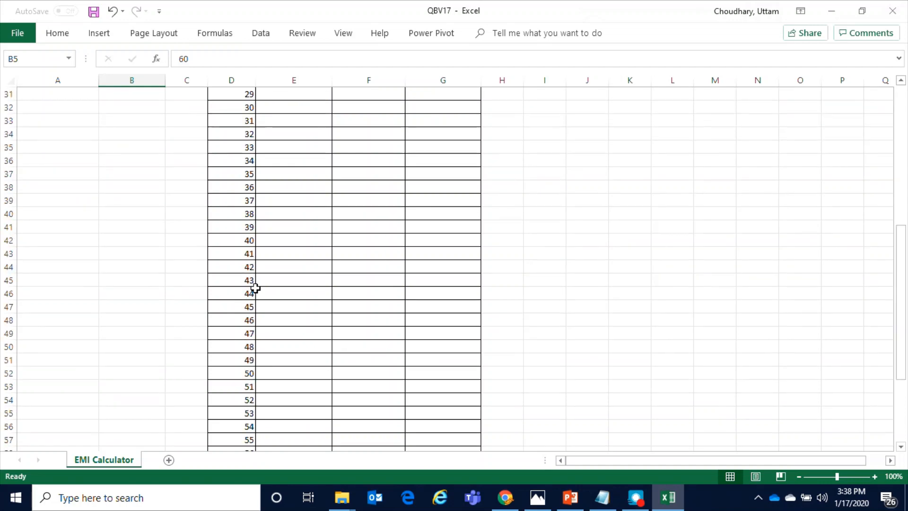
pyautogui.scroll(-5, 256, 288)
pyautogui.click(243, 307)
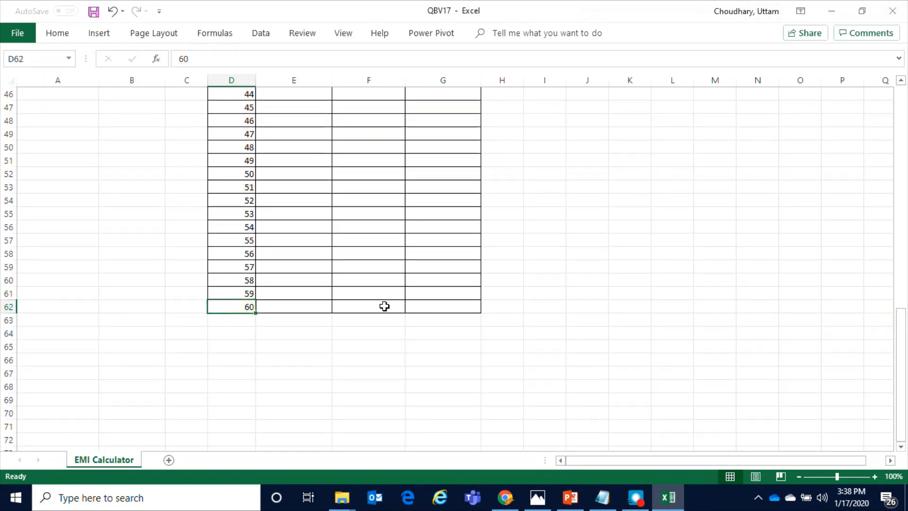
pyautogui.scroll(15, 385, 306)
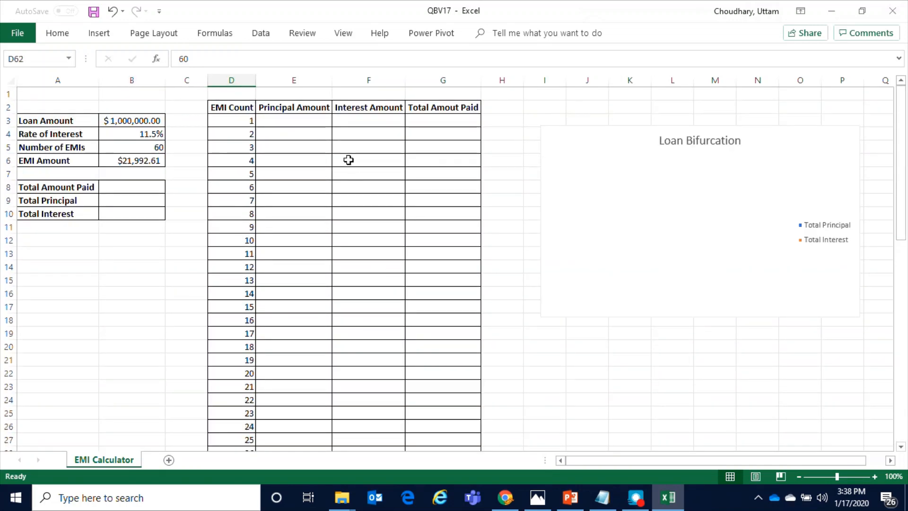
# Calculate the first EMI's Principal Amount in E3 with the formula =PPMT($B$4/12,D3,$B$5,$B$3).
pyautogui.click(286, 122)
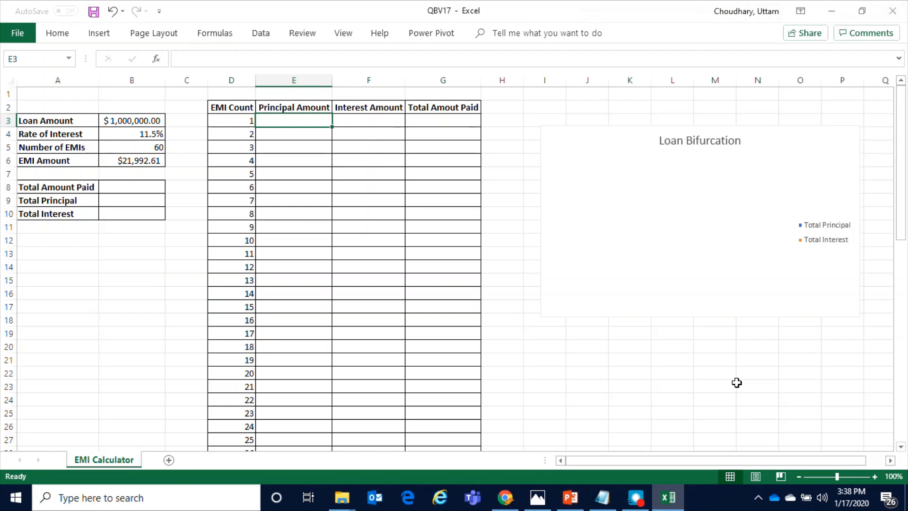
pyautogui.write('=')
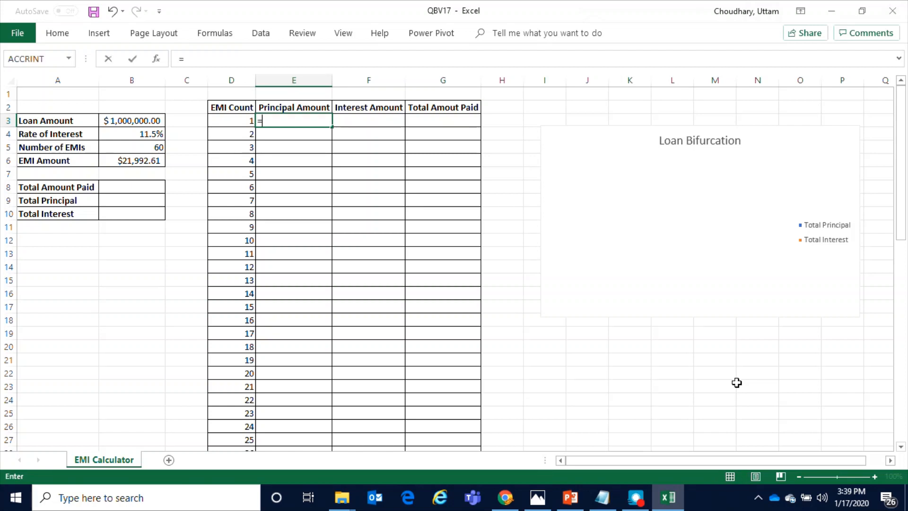
pyautogui.write('ppmt')
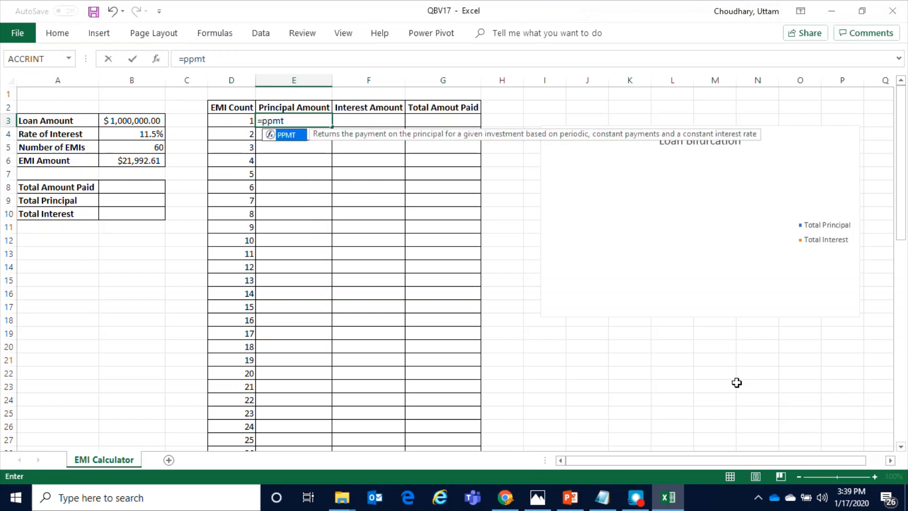
pyautogui.press('Tab')
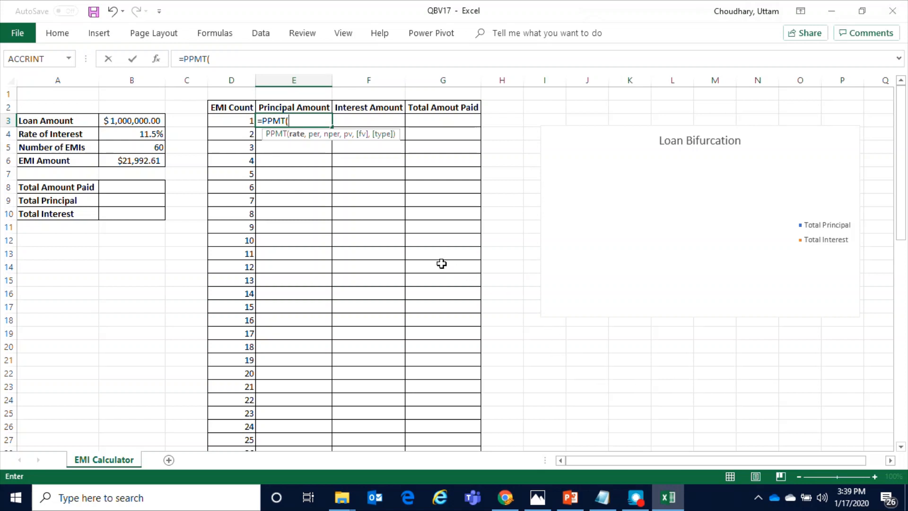
pyautogui.click(140, 135)
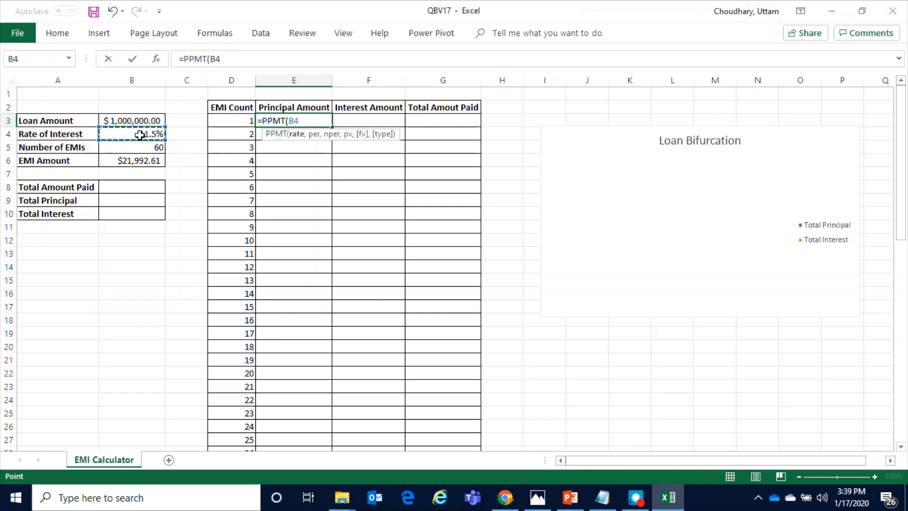
pyautogui.press('F4')
pyautogui.write('/1')
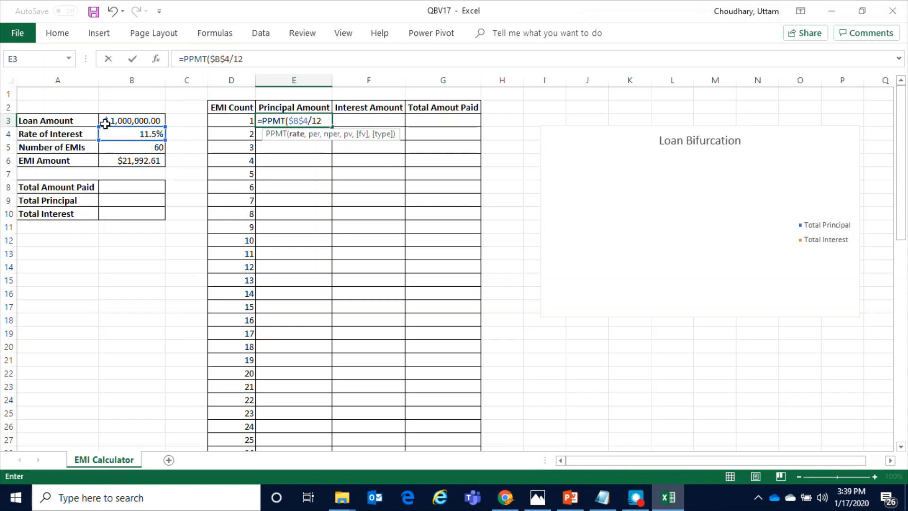
pyautogui.write('2')
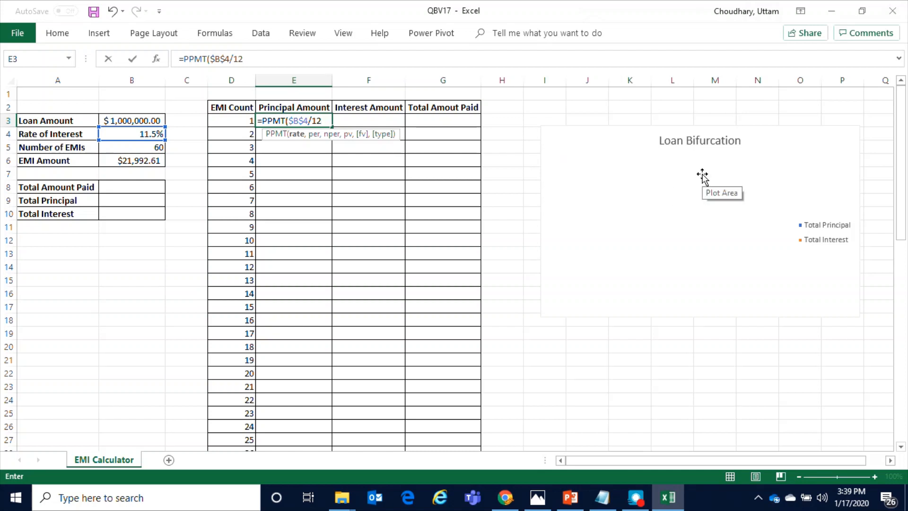
pyautogui.write(',')
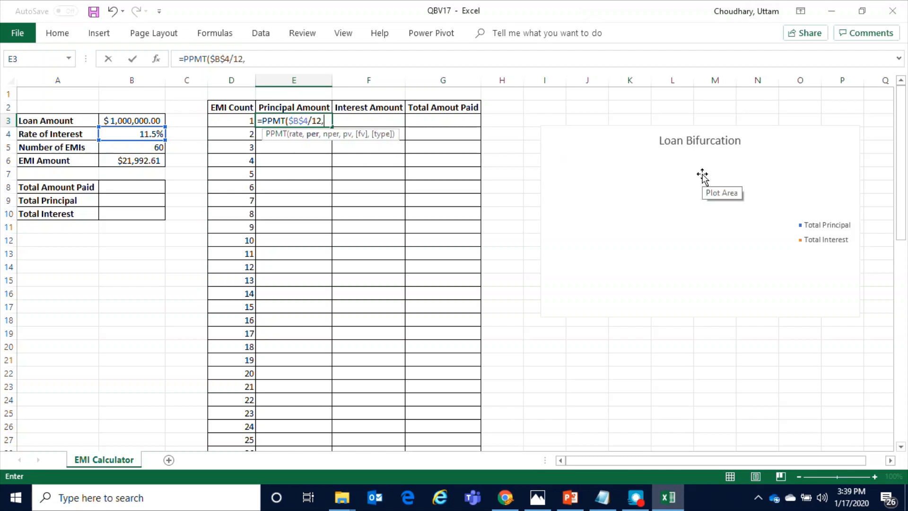
pyautogui.click(240, 121)
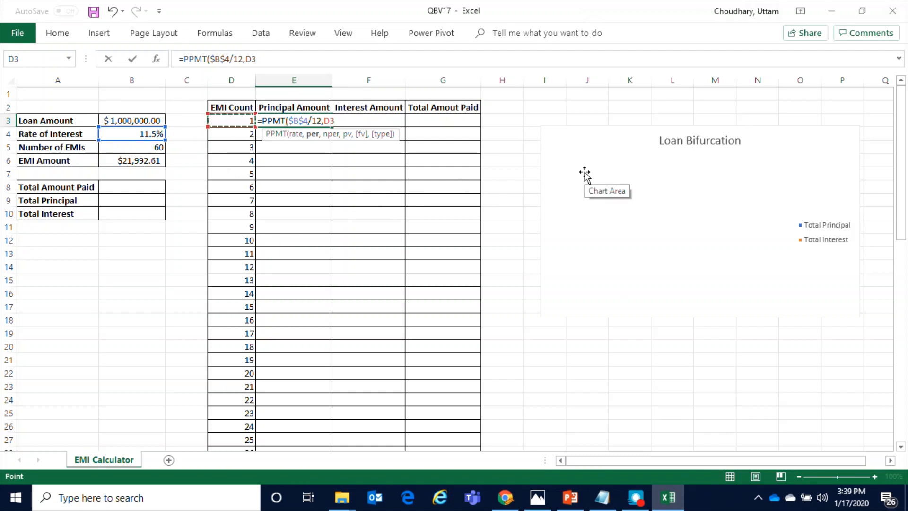
pyautogui.write(',')
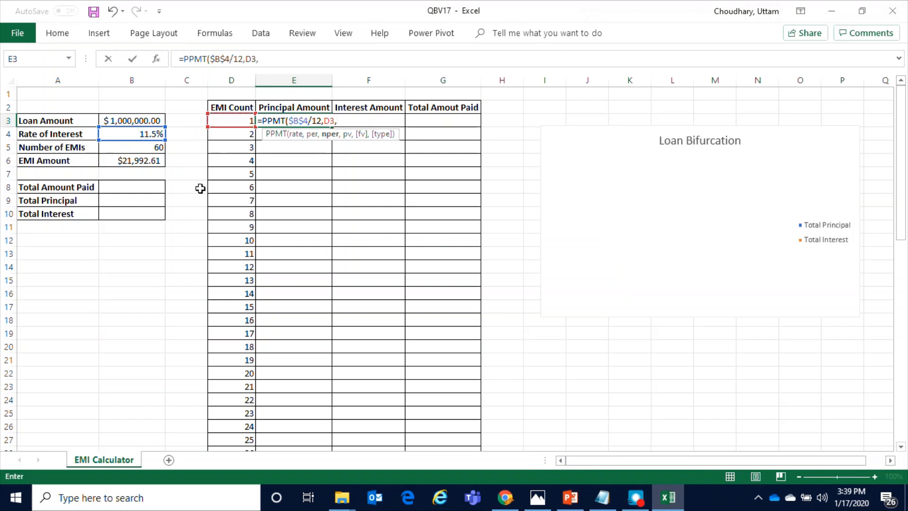
pyautogui.click(152, 147)
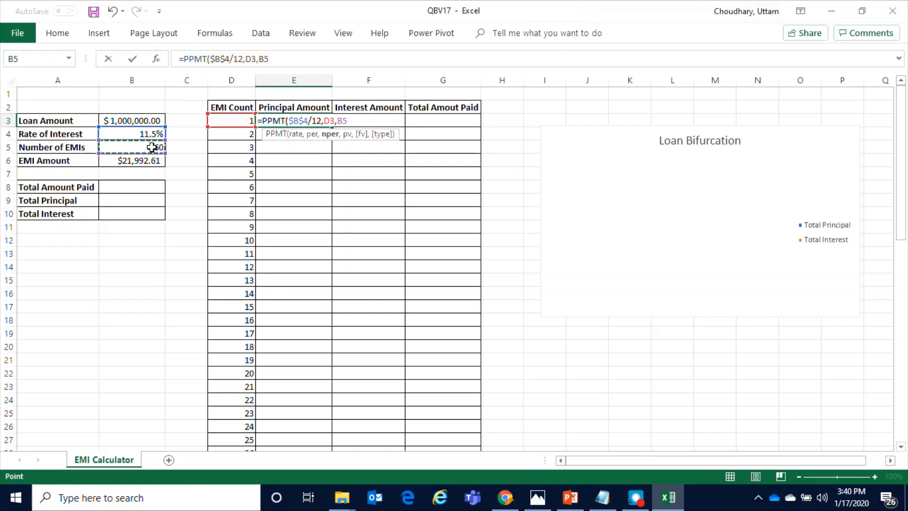
pyautogui.press('F4')
pyautogui.write(',')
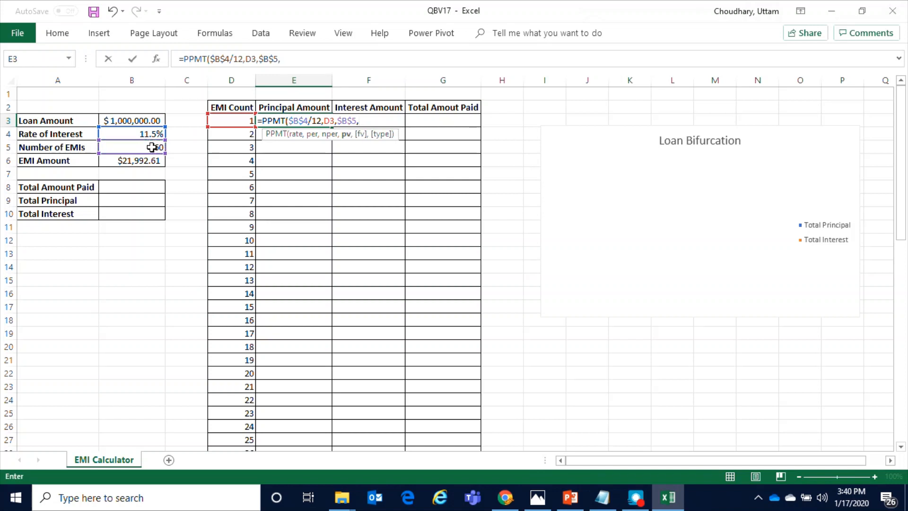
pyautogui.click(134, 120)
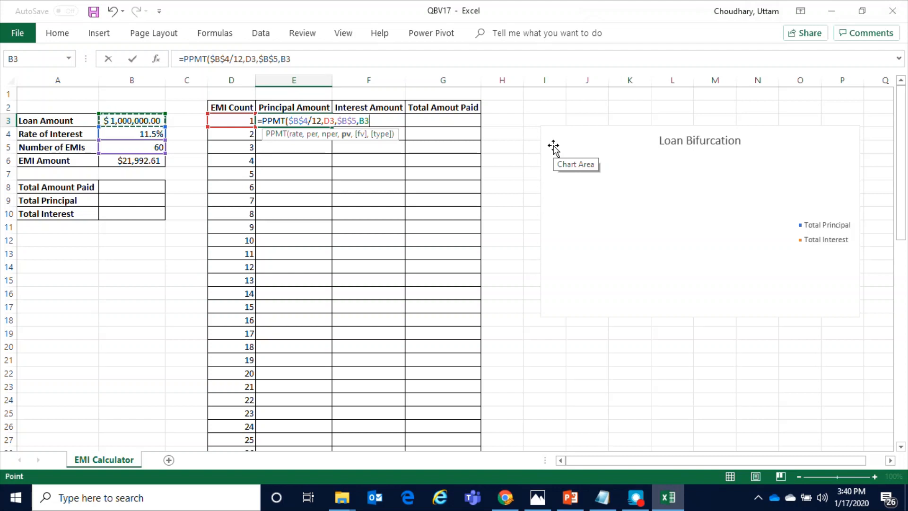
pyautogui.press('F4')
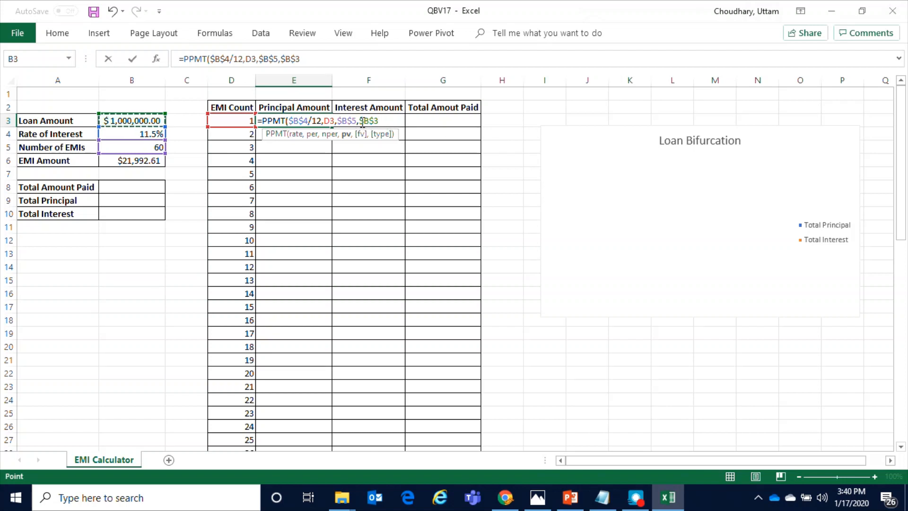
pyautogui.press('F2')
pyautogui.write(')')
pyautogui.press('Return')
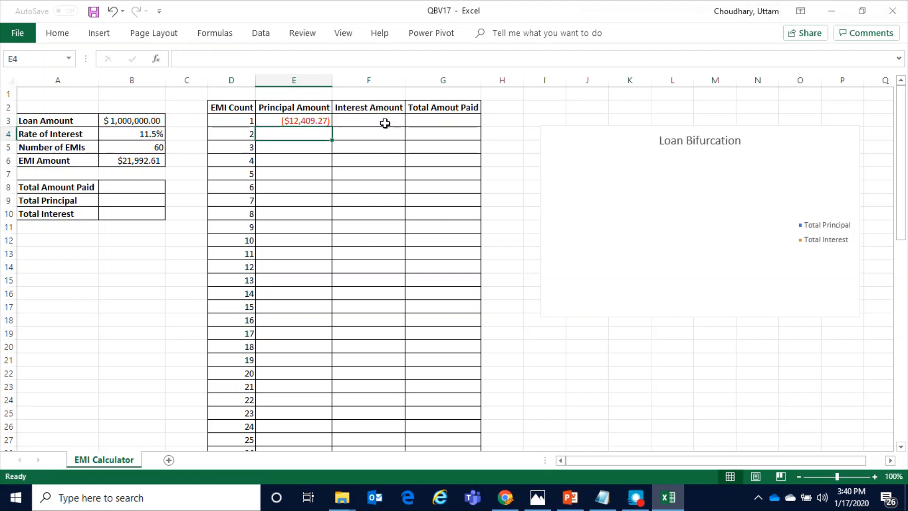
# Negate the loan amount argument in the E3 Principal Amount formula so it reads =PPMT($B$4/12,D3,$B$5,-$B$3).
pyautogui.click(301, 120)
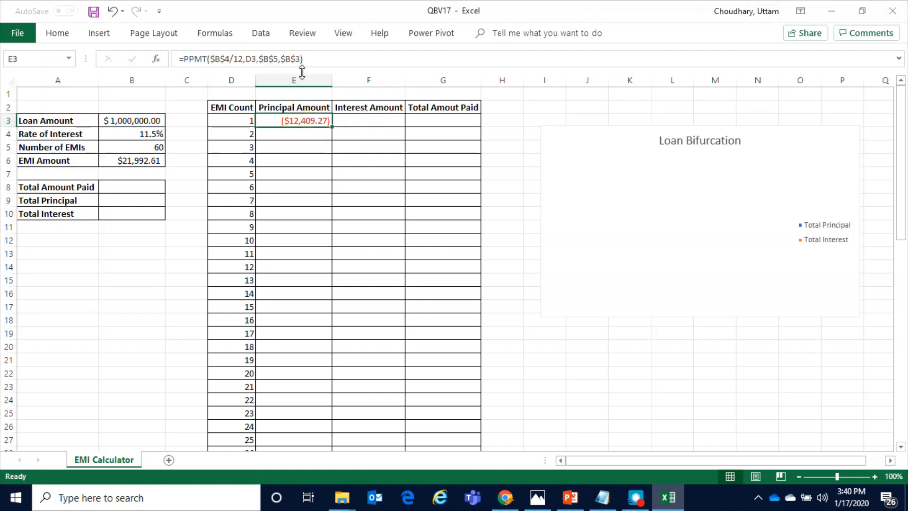
pyautogui.click(284, 66)
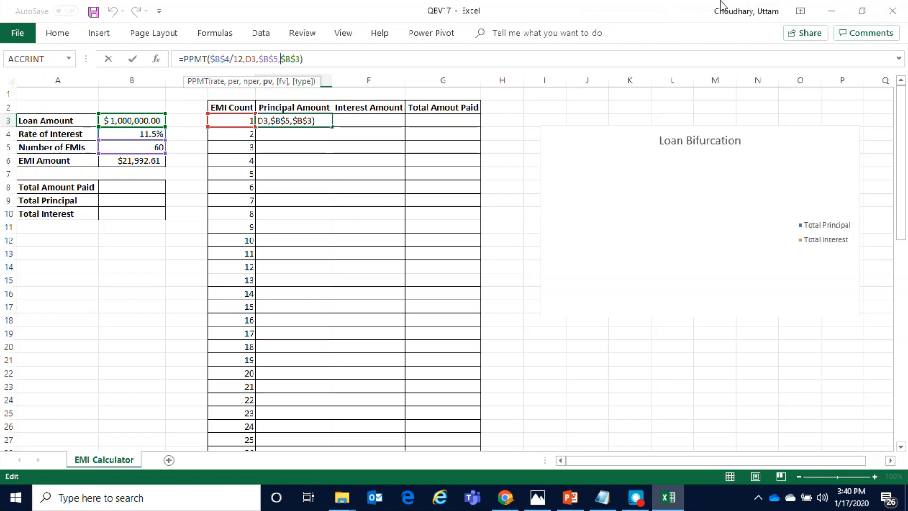
pyautogui.write('-')
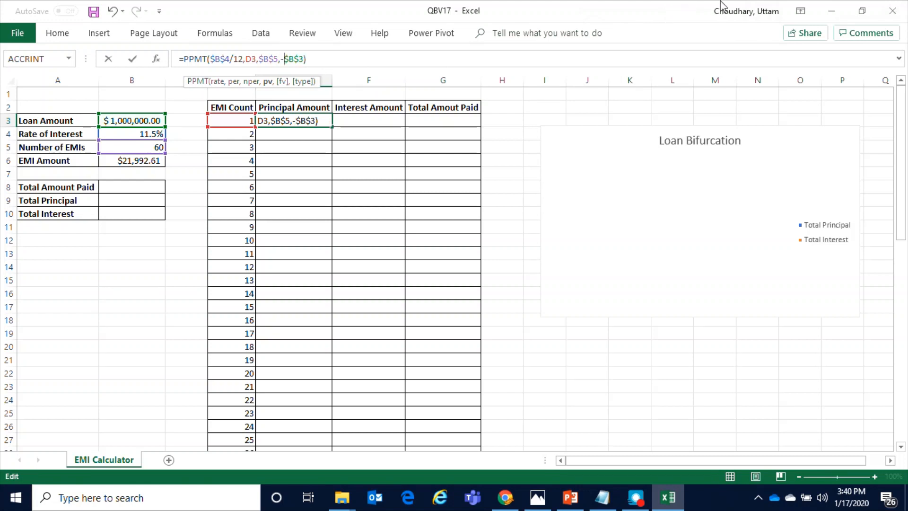
pyautogui.press('Return')
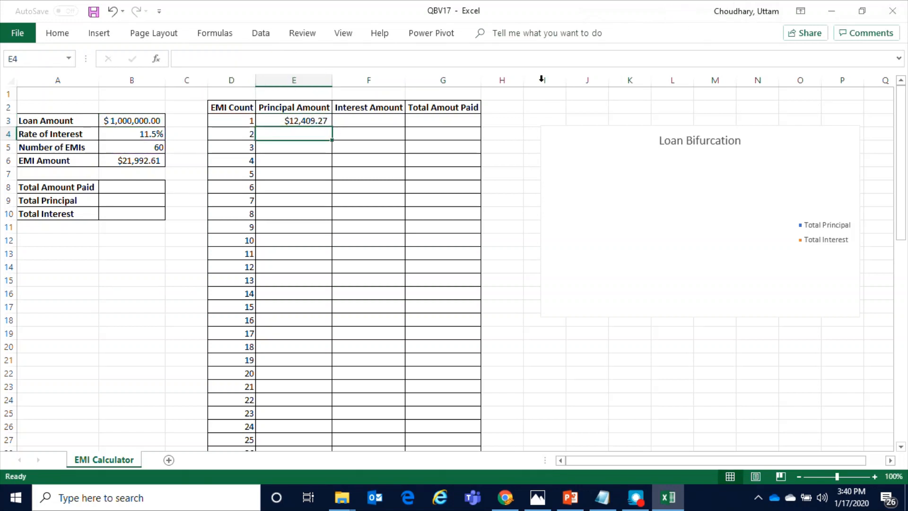
pyautogui.click(307, 122)
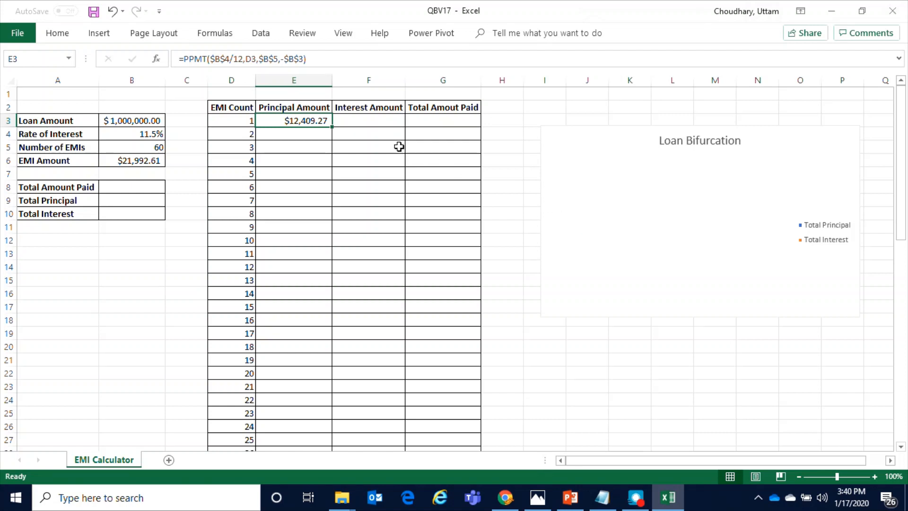
# Calculate the first EMI's Interest Amount in F3 with the formula =IPMT($B$4/12,D3,$B$5,-$B$3).
pyautogui.click(368, 122)
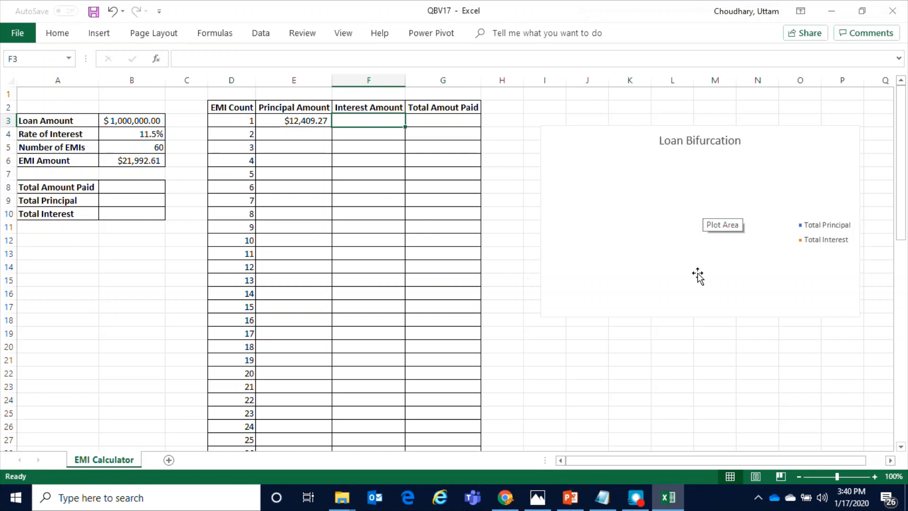
pyautogui.write('=i')
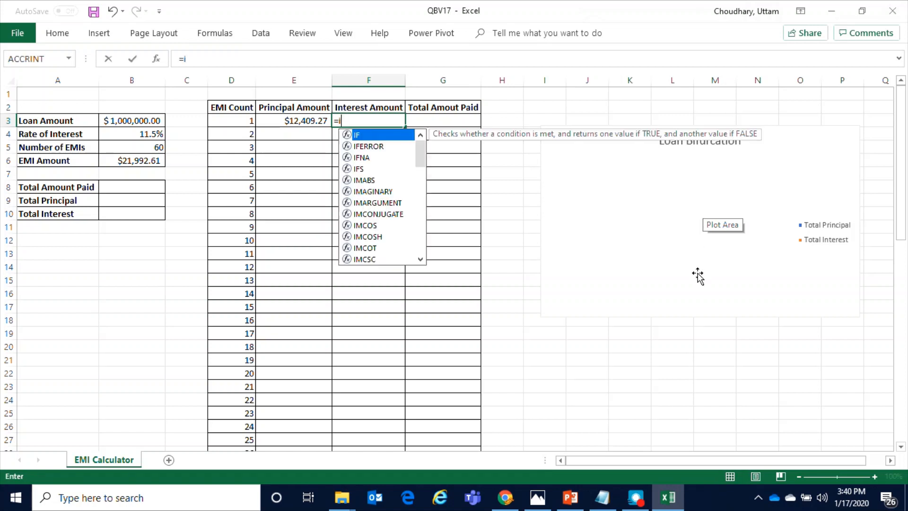
pyautogui.write('pmt')
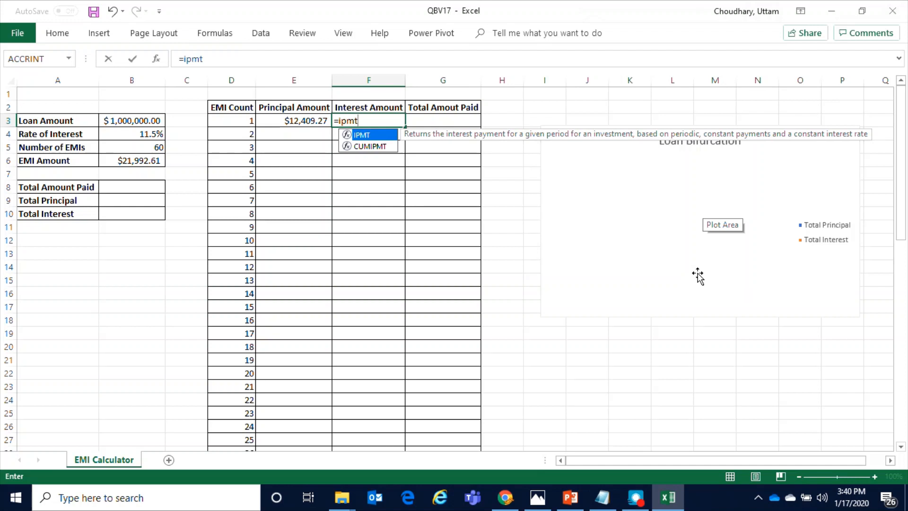
pyautogui.press('Tab')
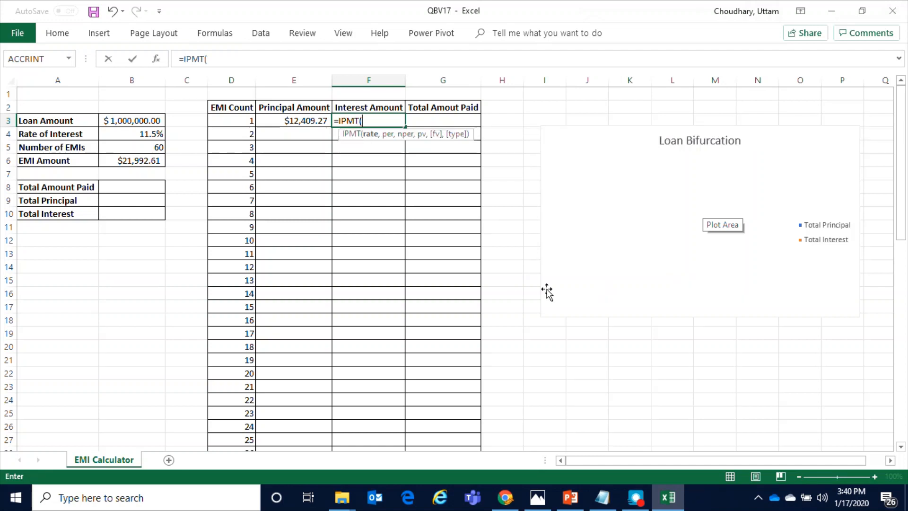
pyautogui.click(141, 136)
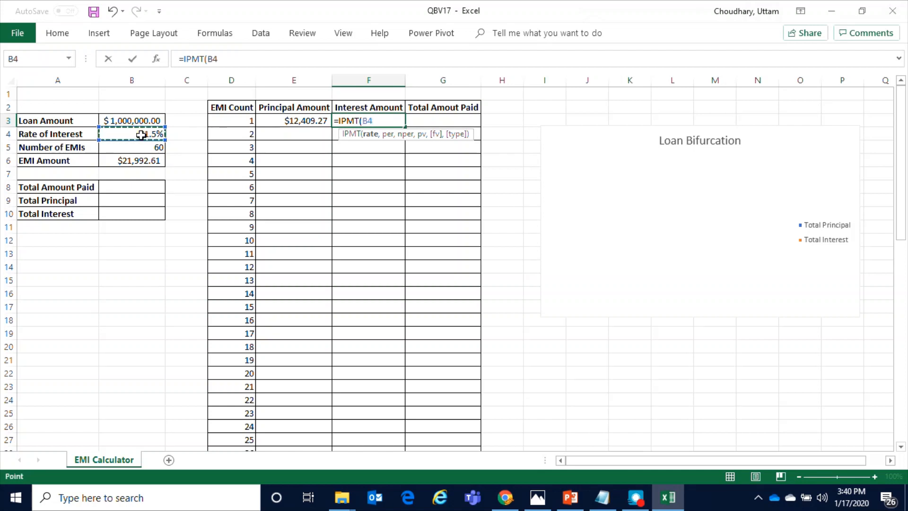
pyautogui.press('F4')
pyautogui.write('/12')
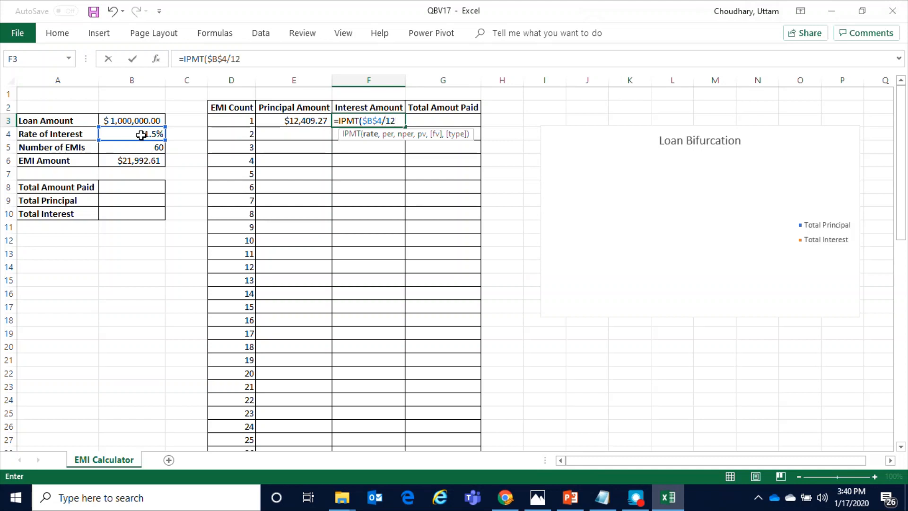
pyautogui.write(',')
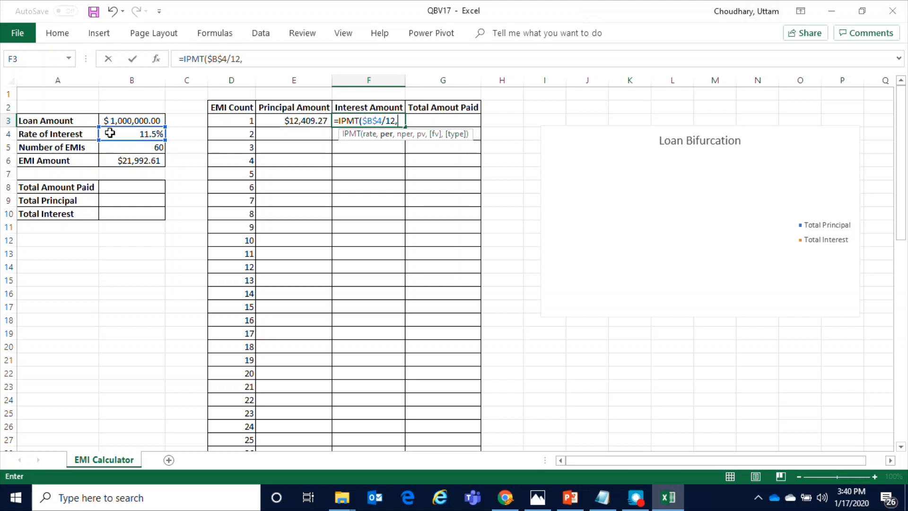
pyautogui.click(236, 122)
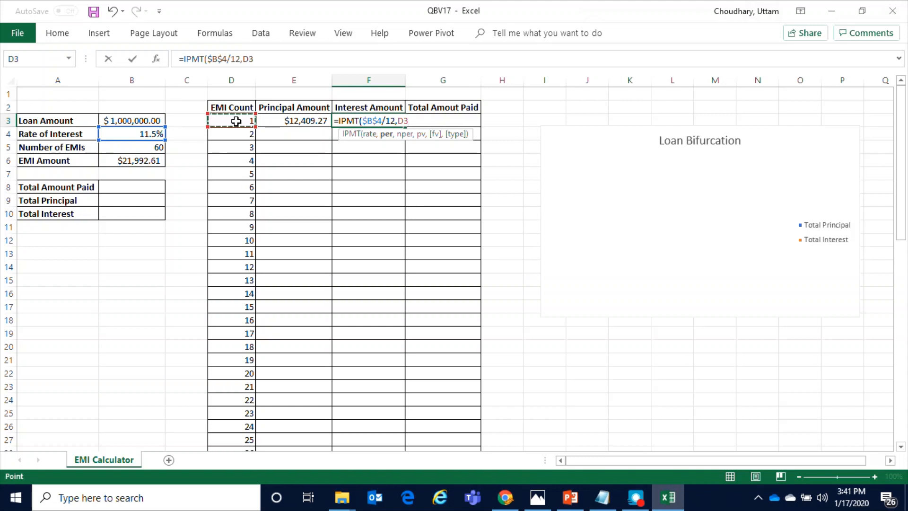
pyautogui.write(',')
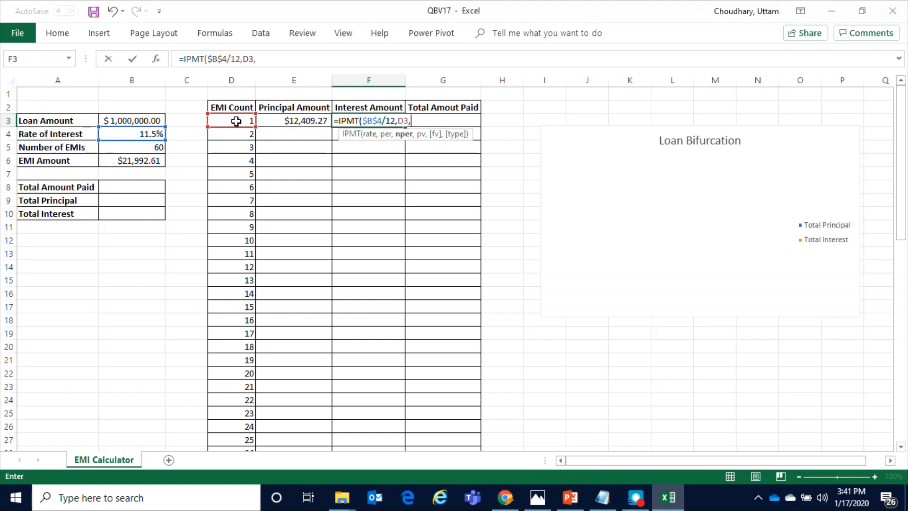
pyautogui.click(141, 148)
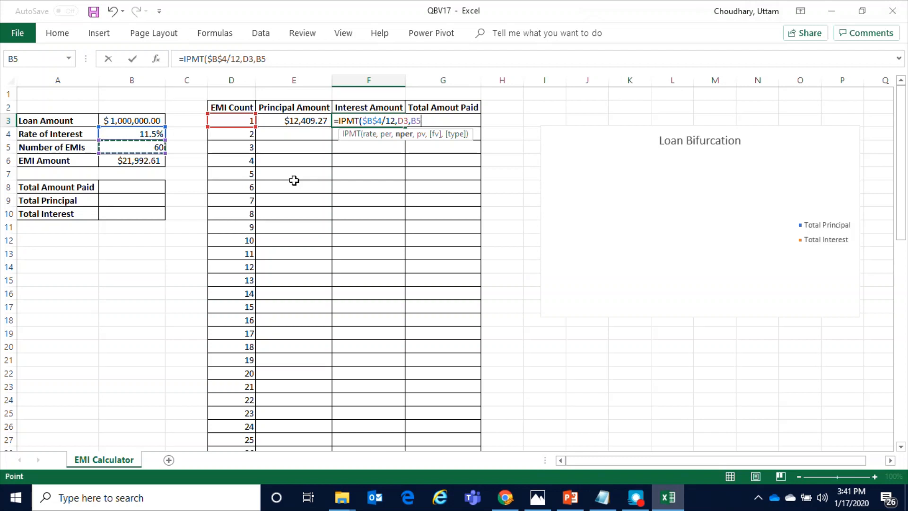
pyautogui.press('F4')
pyautogui.write(',')
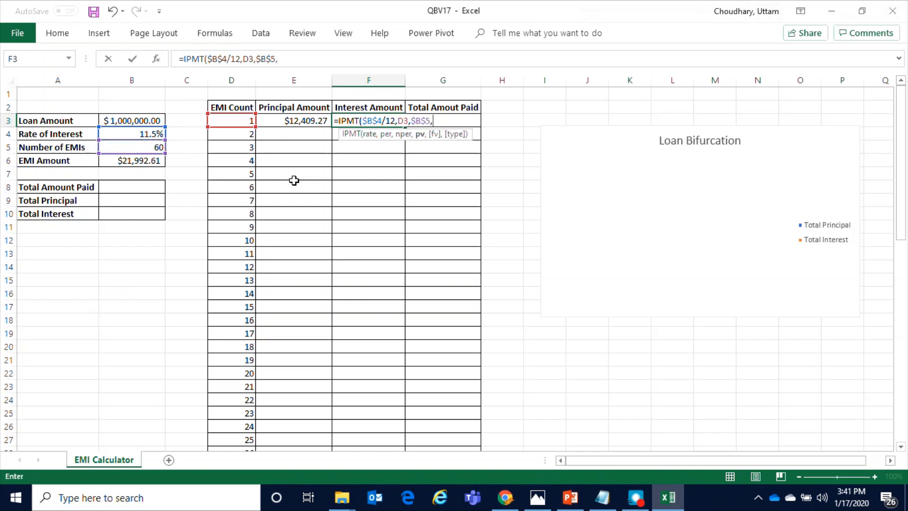
pyautogui.click(129, 121)
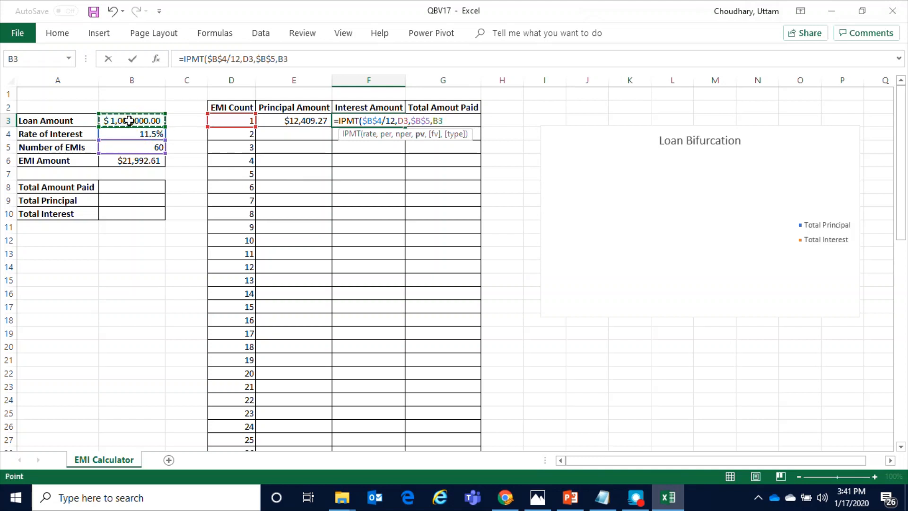
pyautogui.press('F4')
pyautogui.click(431, 122)
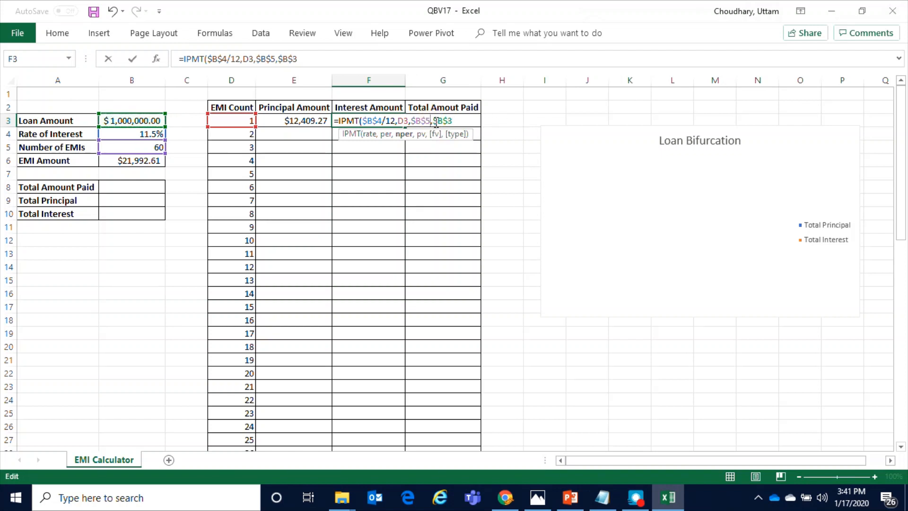
pyautogui.click(436, 122)
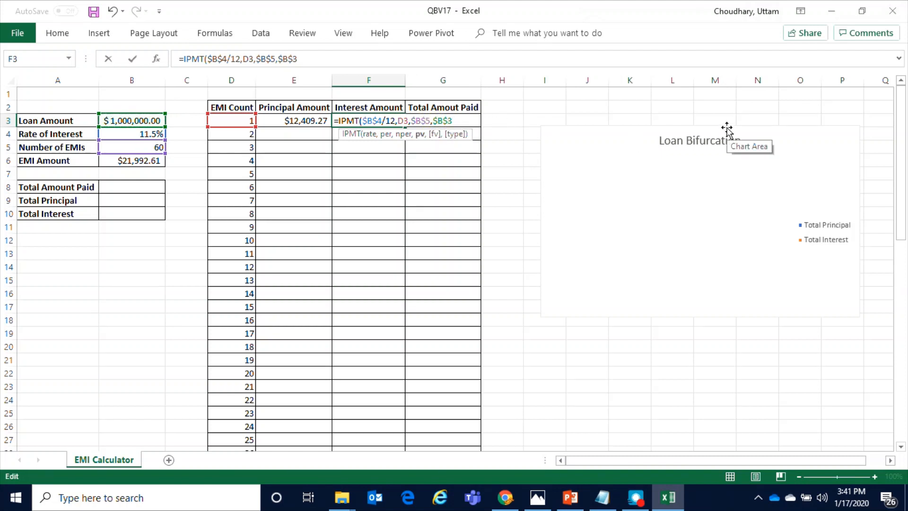
pyautogui.write('-')
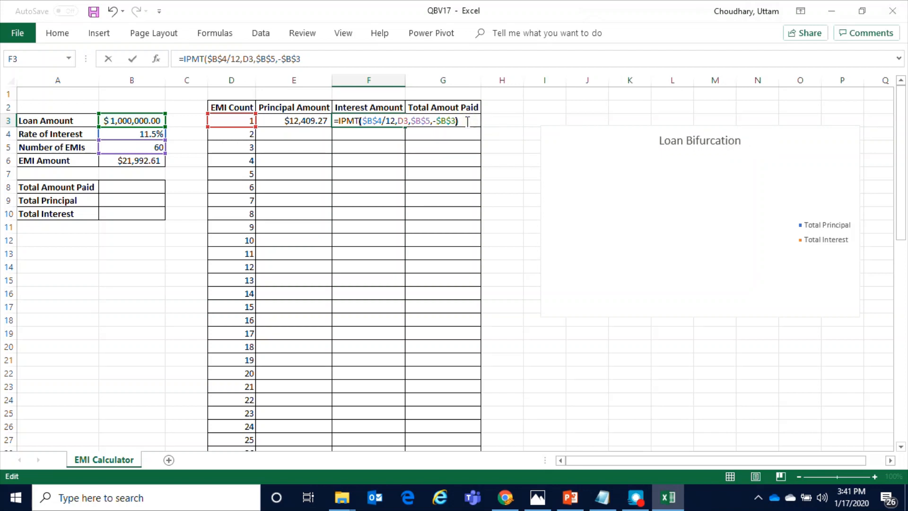
pyautogui.press('Return')
# Add the first EMI's principal and interest in G3 with =SUM(E3:F3) and compare the total with the EMI Amount in B6.
pyautogui.click(463, 121)
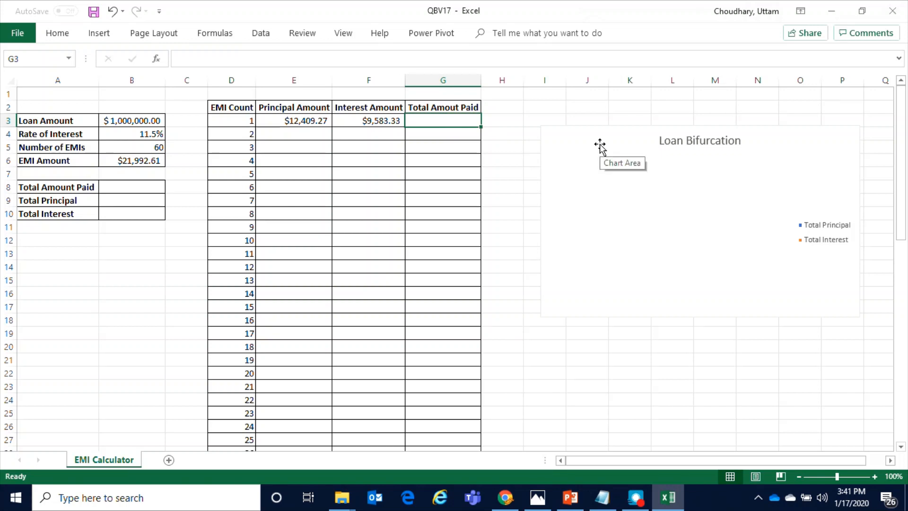
pyautogui.write('=sum')
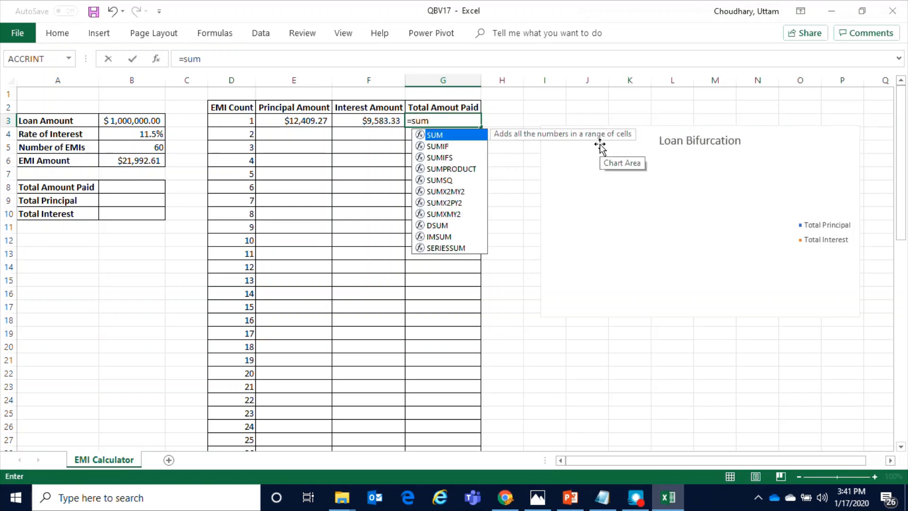
pyautogui.write('(')
pyautogui.press('Left')
pyautogui.press('Left')
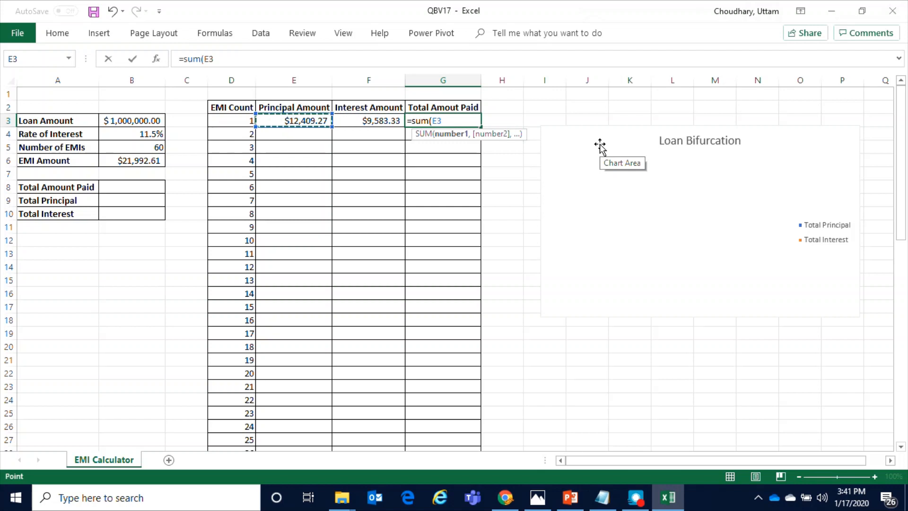
pyautogui.hotkey('shift', 'Right')
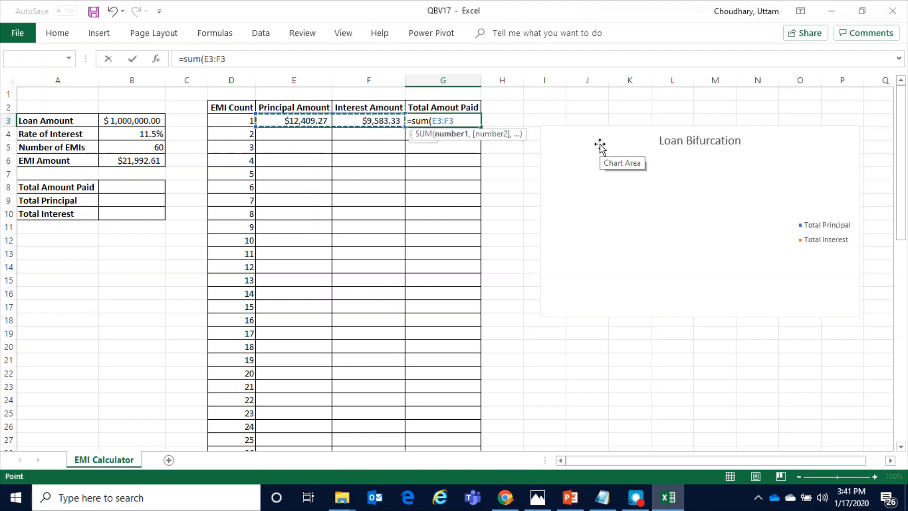
pyautogui.write(')')
pyautogui.press('Return')
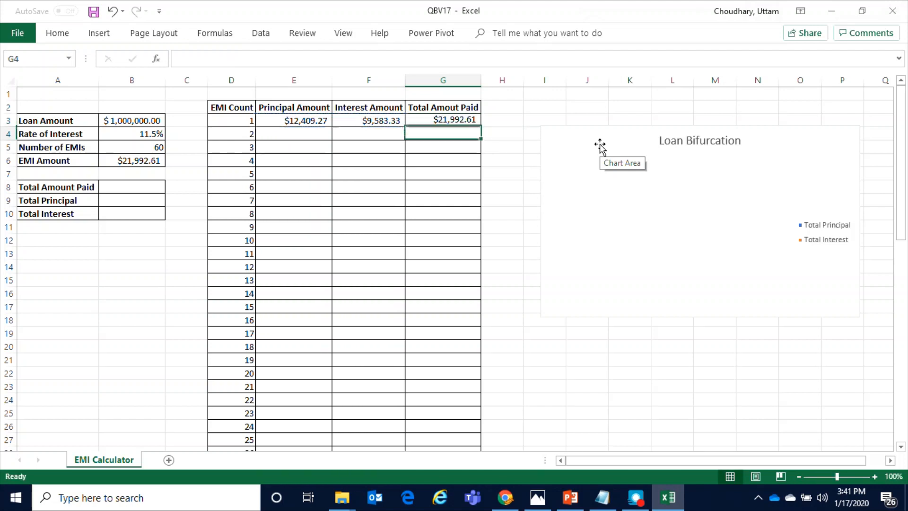
pyautogui.click(444, 122)
pyautogui.click(138, 159)
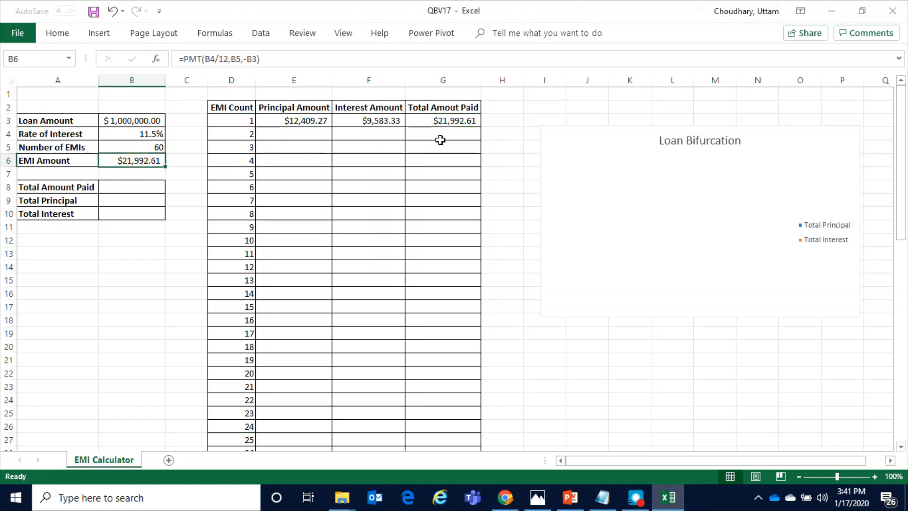
pyautogui.click(458, 121)
pyautogui.click(125, 161)
pyautogui.click(441, 118)
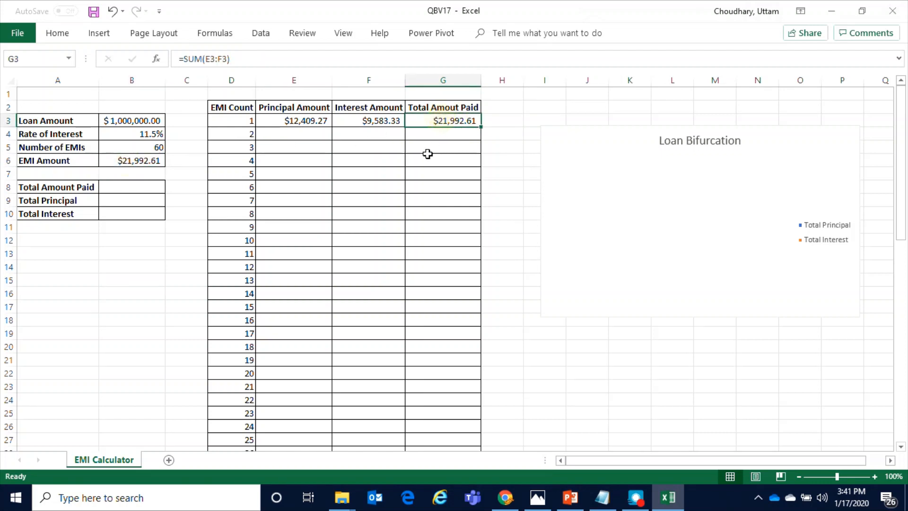
# Fill the Principal Amount formula from E3 down to EMI 60 in row 62 and review the filled column.
pyautogui.click(306, 121)
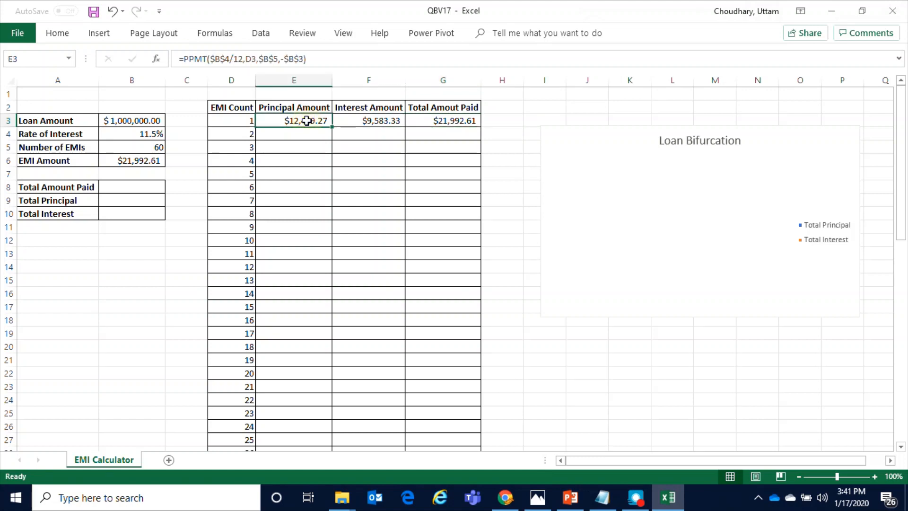
pyautogui.doubleClick(333, 128)
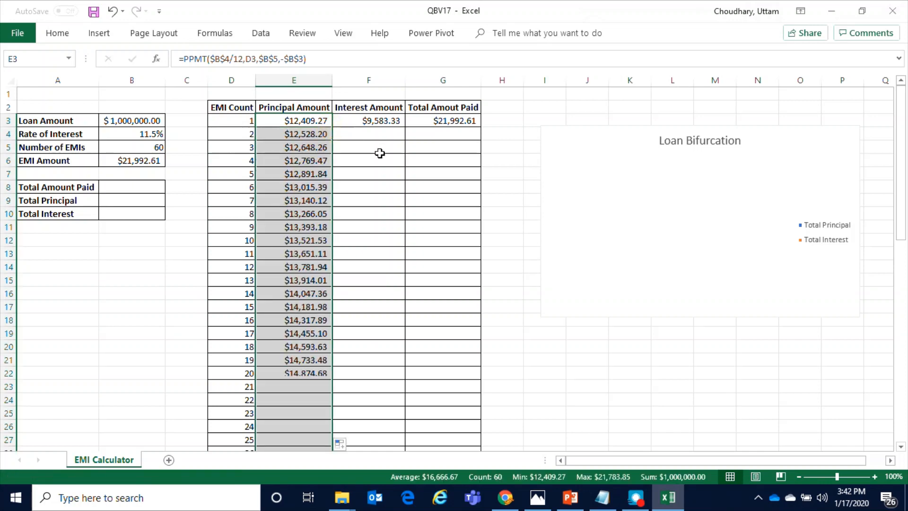
pyautogui.scroll(-6, 319, 268)
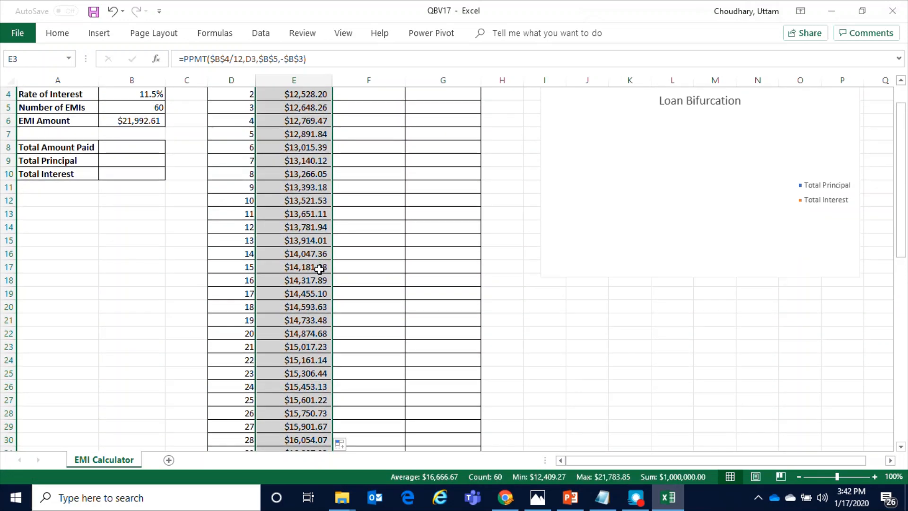
pyautogui.scroll(5, 319, 269)
pyautogui.scroll(-16, 320, 269)
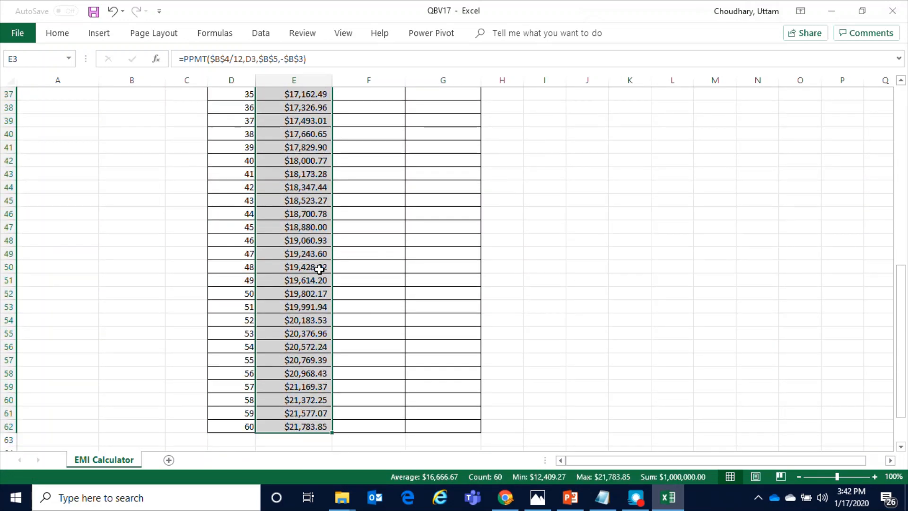
pyautogui.scroll(11, 319, 269)
pyautogui.scroll(6, 319, 269)
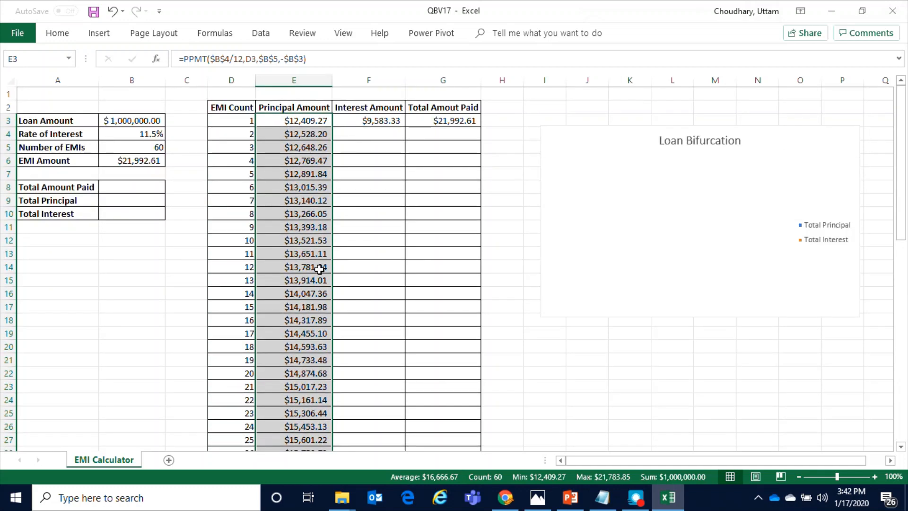
# Fill the Interest Amount formula from F3 down to EMI 60 in row 62 and review the filled column.
pyautogui.click(384, 124)
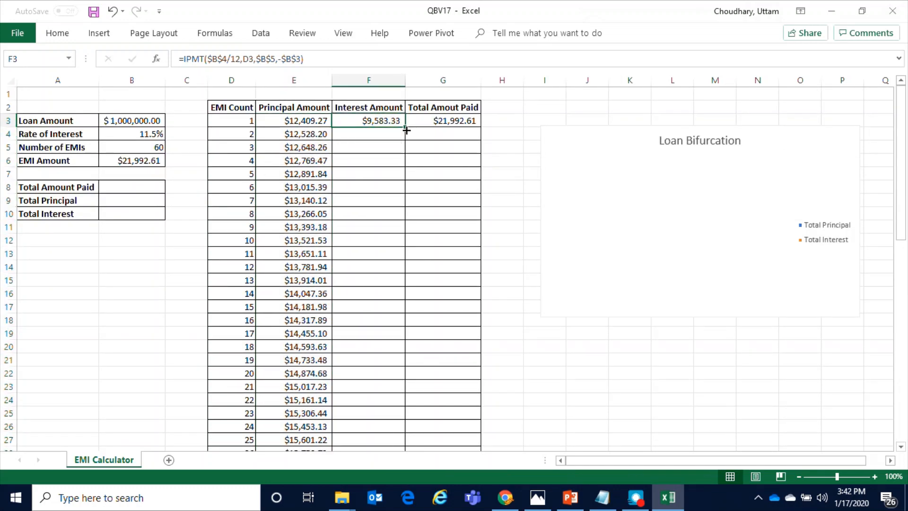
pyautogui.doubleClick(406, 130)
pyautogui.scroll(-3, 381, 279)
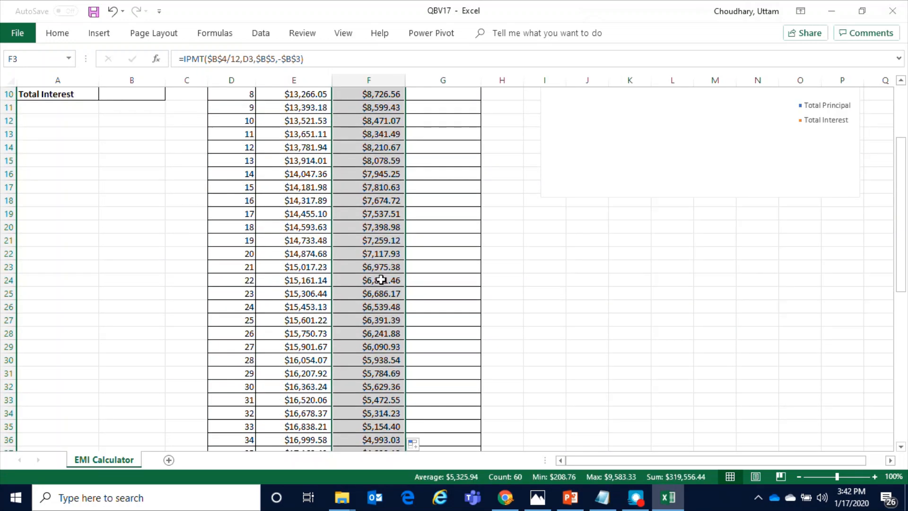
pyautogui.scroll(-5, 381, 279)
pyautogui.scroll(7, 382, 280)
pyautogui.scroll(-14, 381, 280)
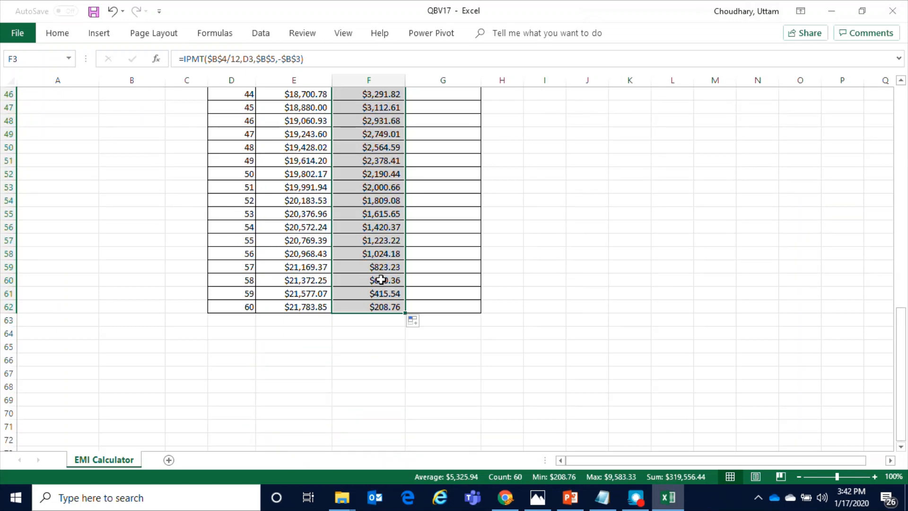
pyautogui.scroll(14, 390, 307)
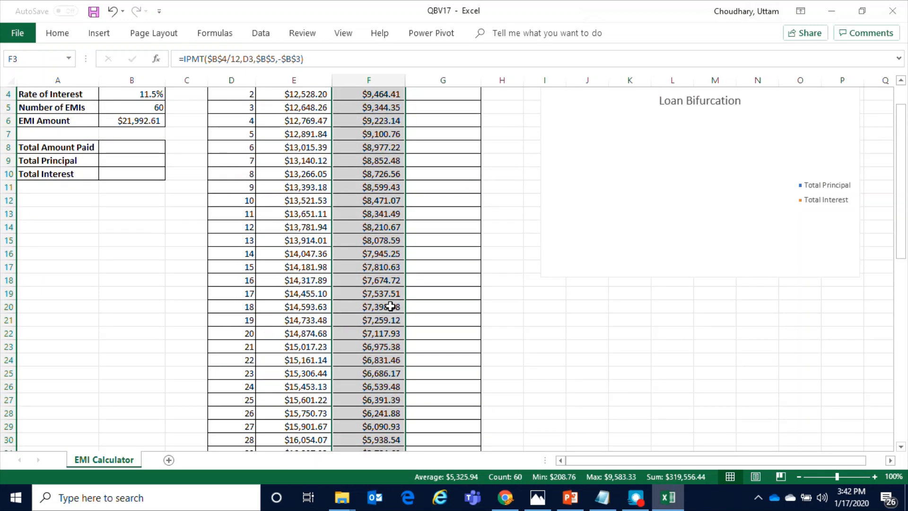
# Fill the total paid formula from G3 down the column for all 60 EMIs.
pyautogui.scroll(1, 390, 306)
pyautogui.click(466, 121)
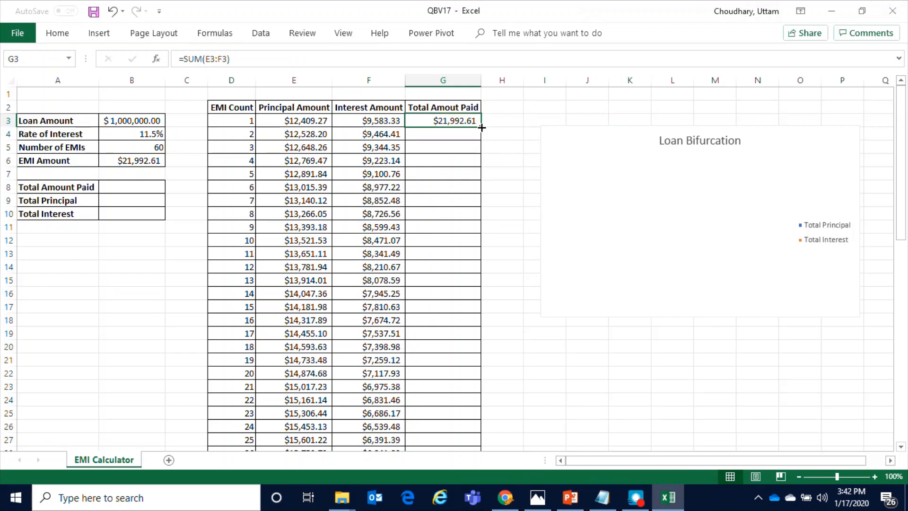
pyautogui.doubleClick(481, 127)
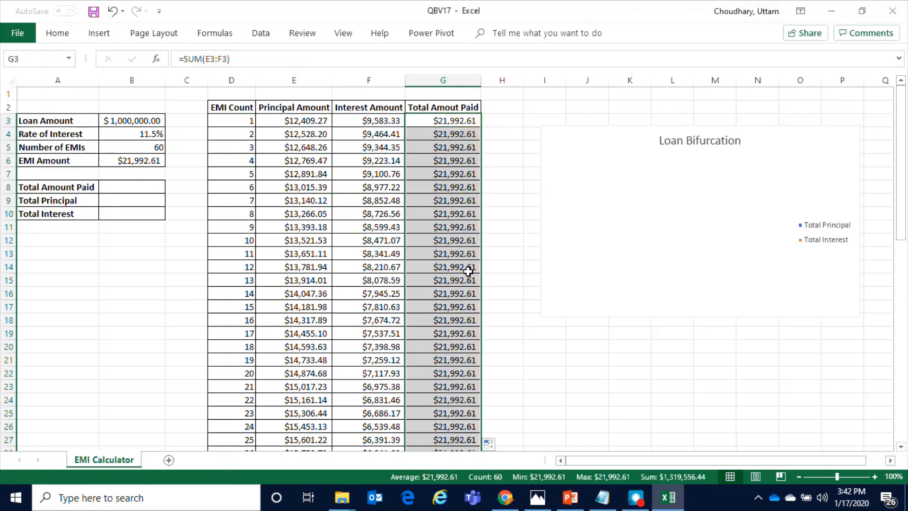
# Examine how the Principal Amount and Interest Amount columns develop from EMI 1 in row 3 to EMI 60 in row 62.
pyautogui.click(310, 176)
pyautogui.click(307, 123)
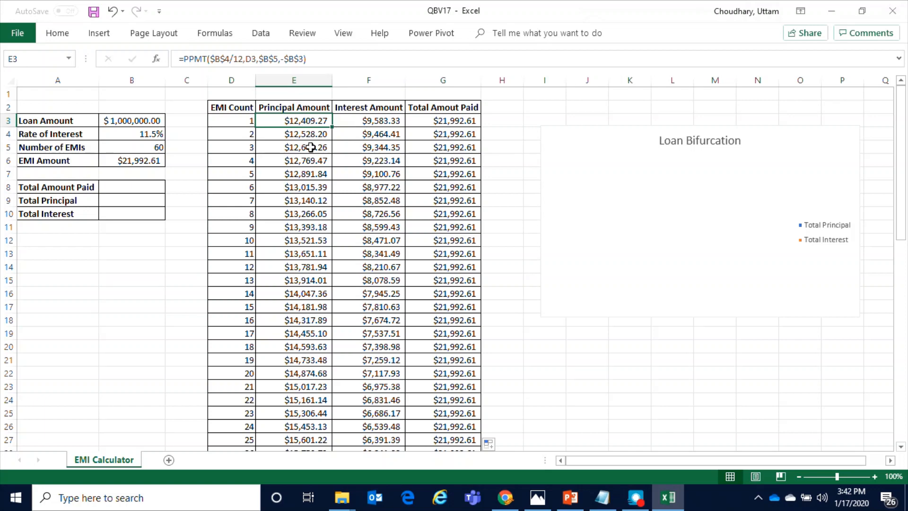
pyautogui.scroll(-8, 312, 345)
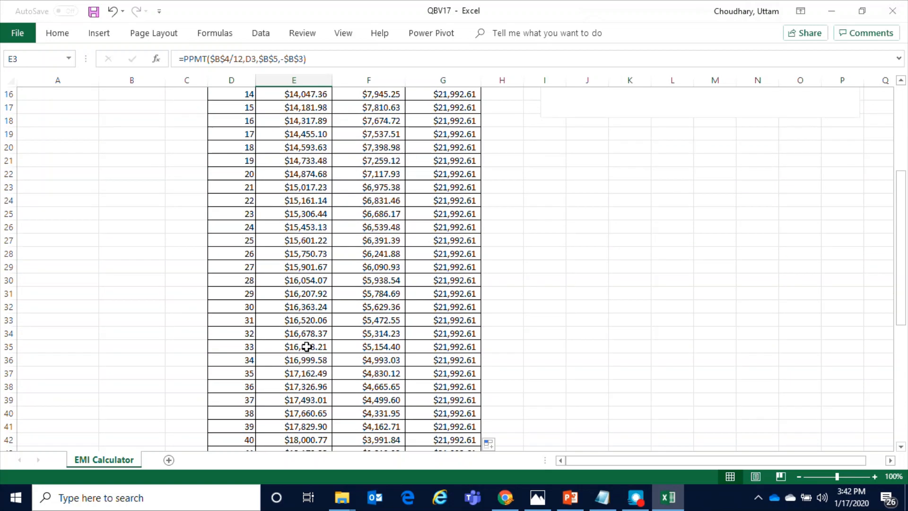
pyautogui.scroll(-7, 307, 347)
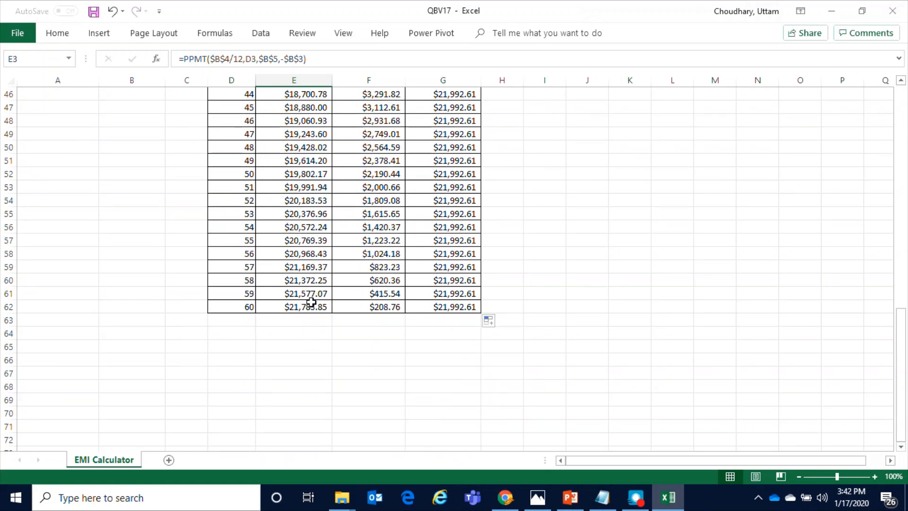
pyautogui.click(311, 307)
pyautogui.scroll(15, 436, 241)
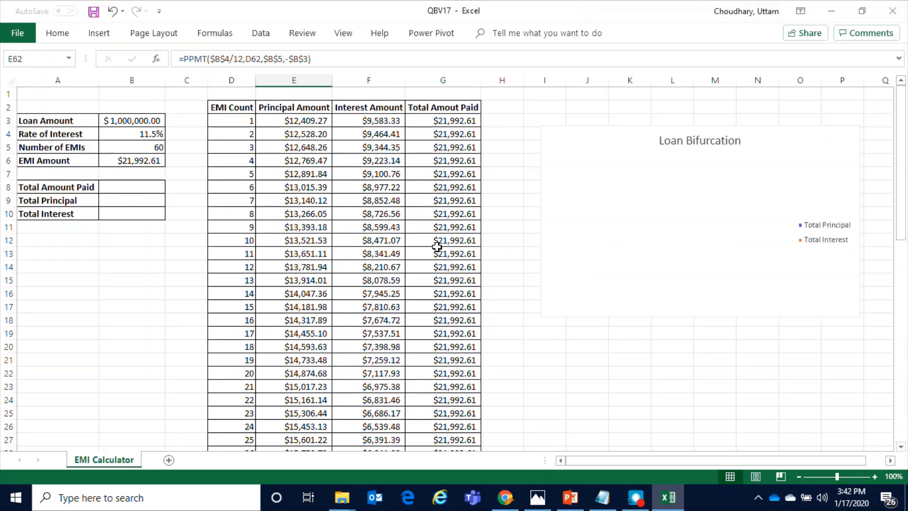
pyautogui.click(386, 123)
pyautogui.scroll(-11, 378, 234)
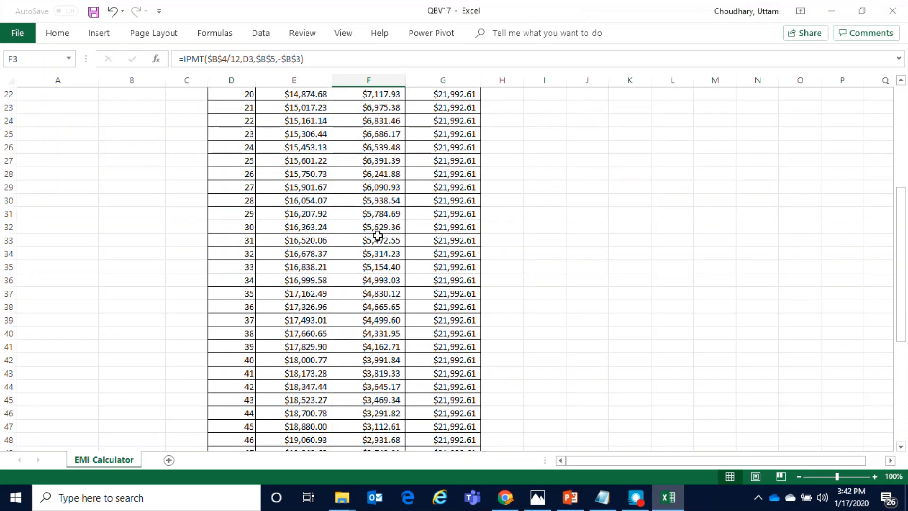
pyautogui.scroll(-4, 378, 235)
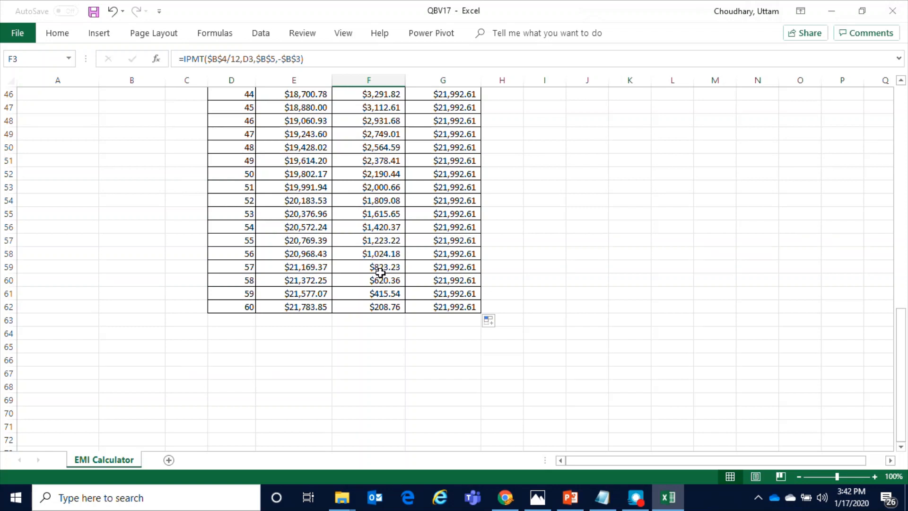
pyautogui.click(380, 267)
# Compare the principal, interest and total paid of the last EMI in cells E62, F62 and G62.
pyautogui.click(295, 308)
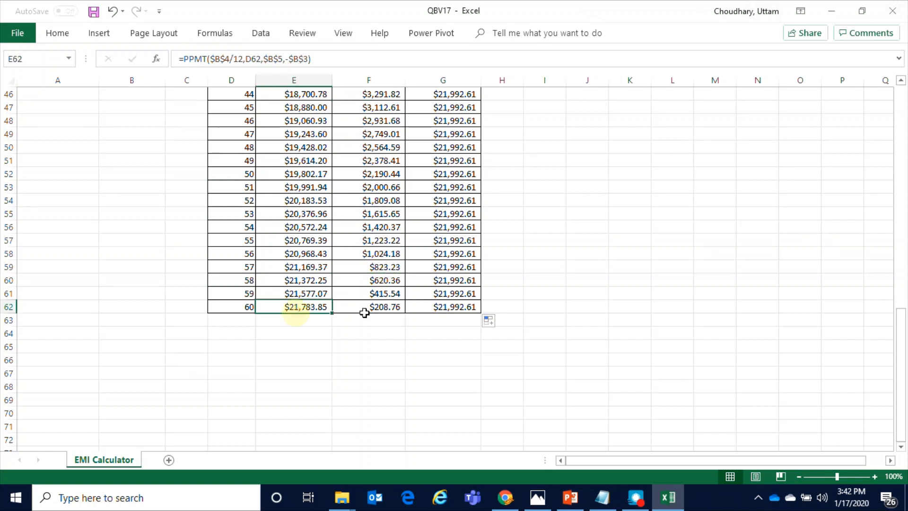
pyautogui.click(381, 305)
pyautogui.click(275, 308)
pyautogui.click(369, 311)
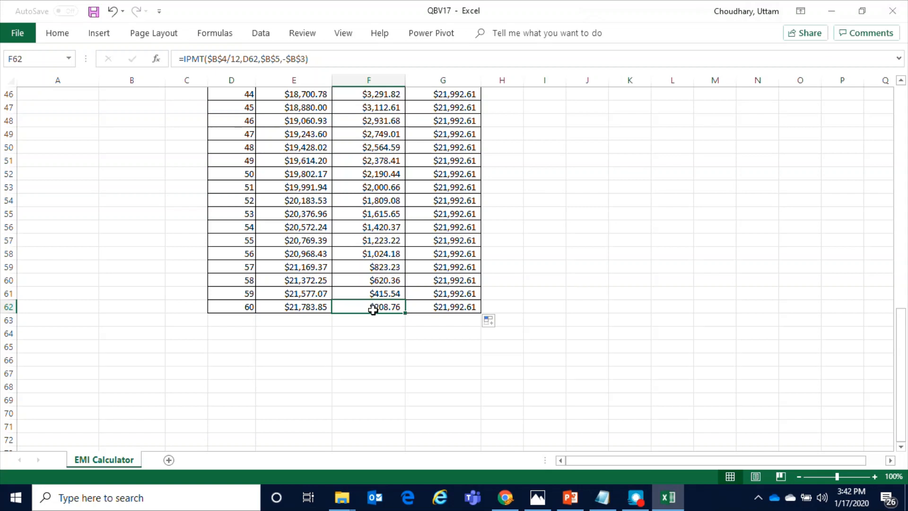
pyautogui.click(288, 310)
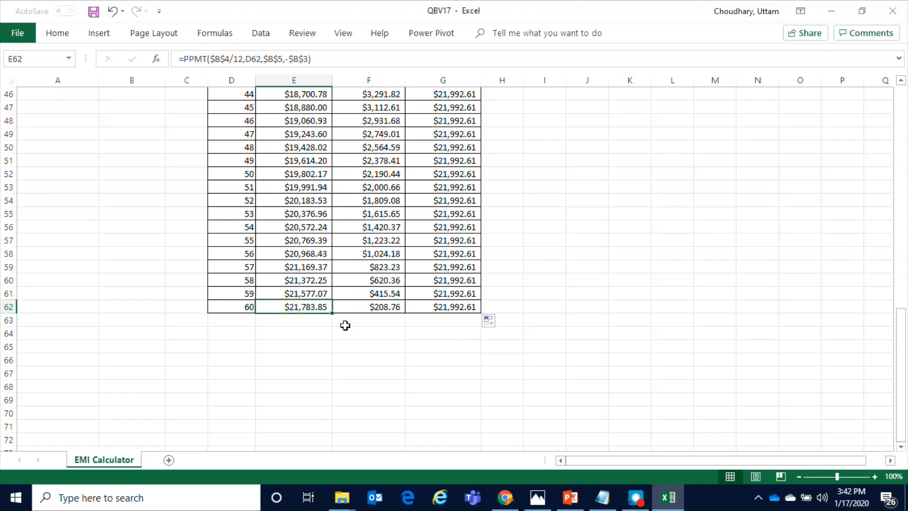
pyautogui.click(391, 306)
pyautogui.click(449, 307)
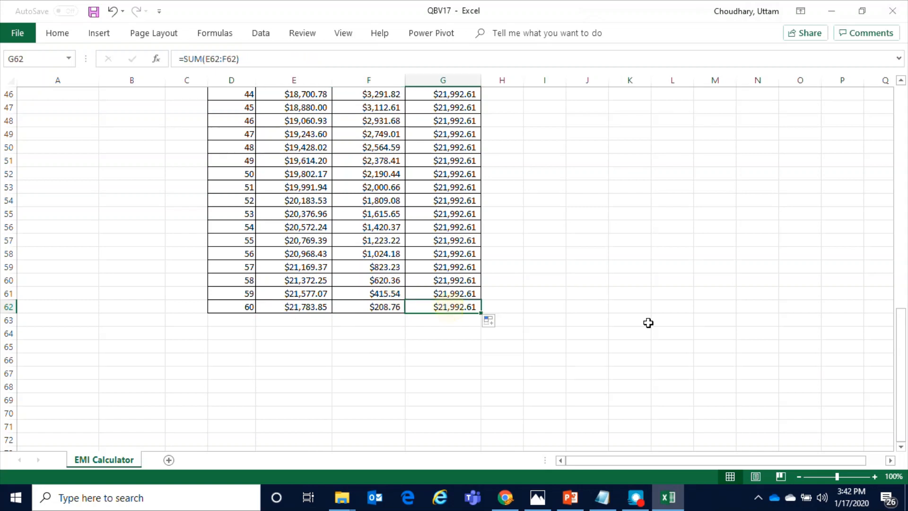
pyautogui.scroll(15, 630, 330)
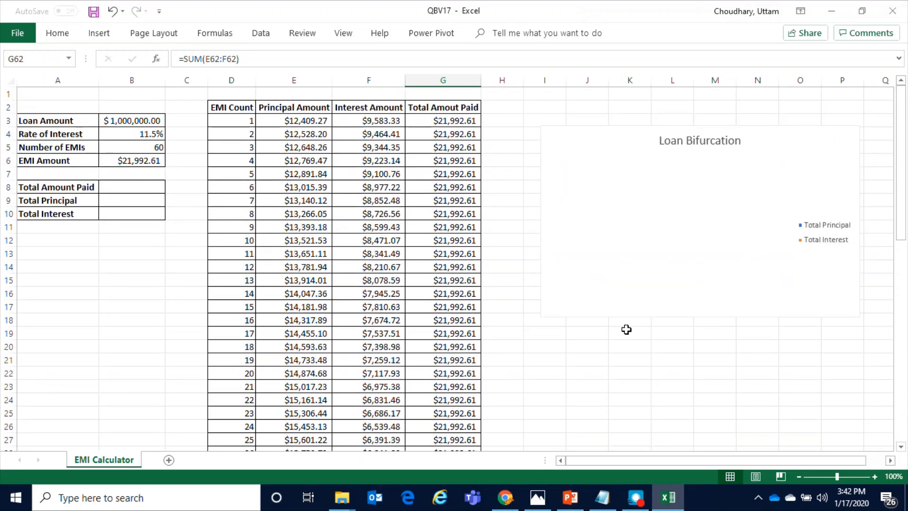
# Compare the total paid per EMI in column G with the first EMI's principal in E3 and interest in F3.
pyautogui.click(476, 215)
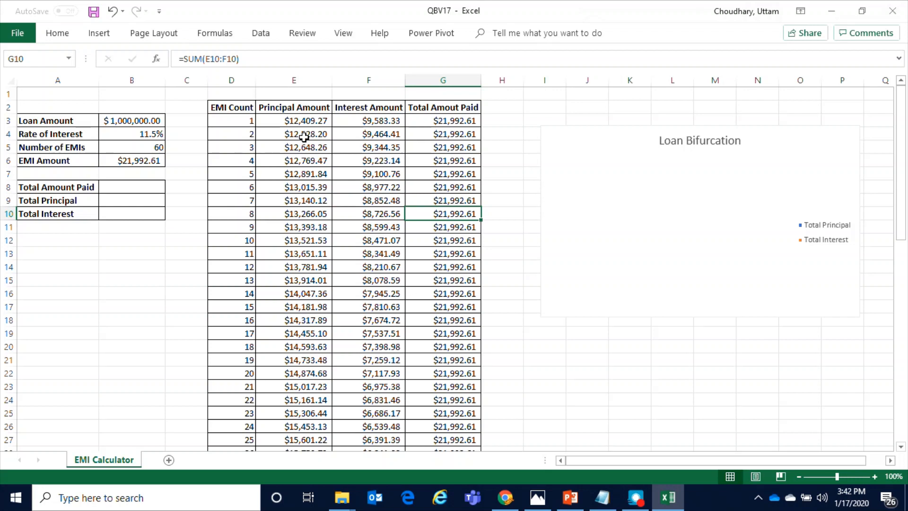
pyautogui.moveTo(456, 124); pyautogui.dragTo(447, 292)
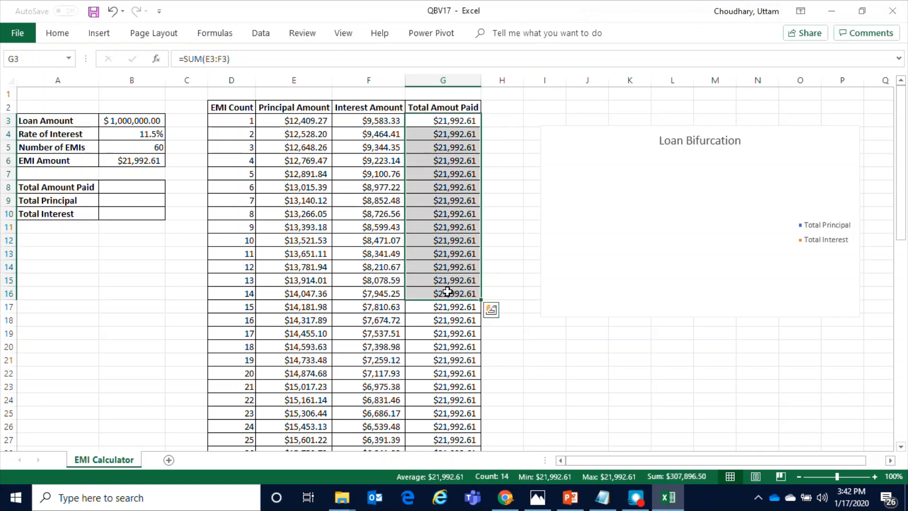
pyautogui.click(454, 269)
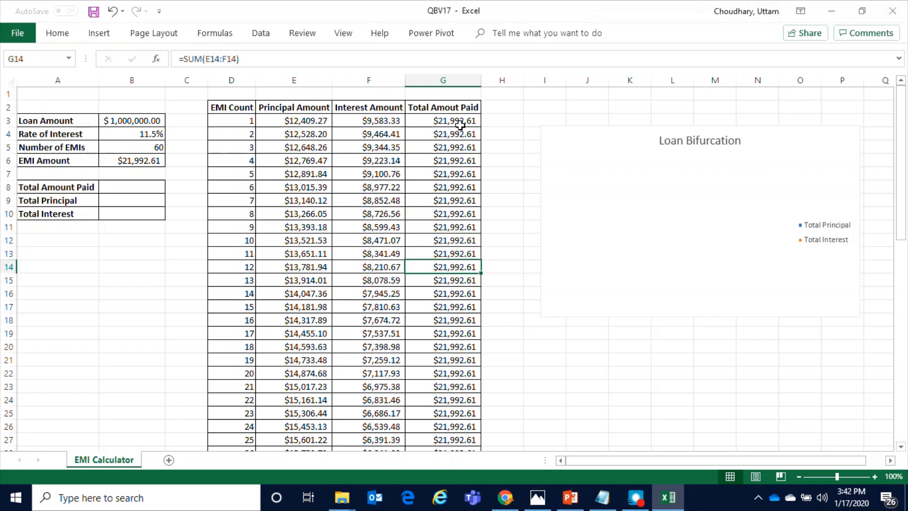
pyautogui.moveTo(457, 122); pyautogui.dragTo(456, 281)
pyautogui.click(283, 122)
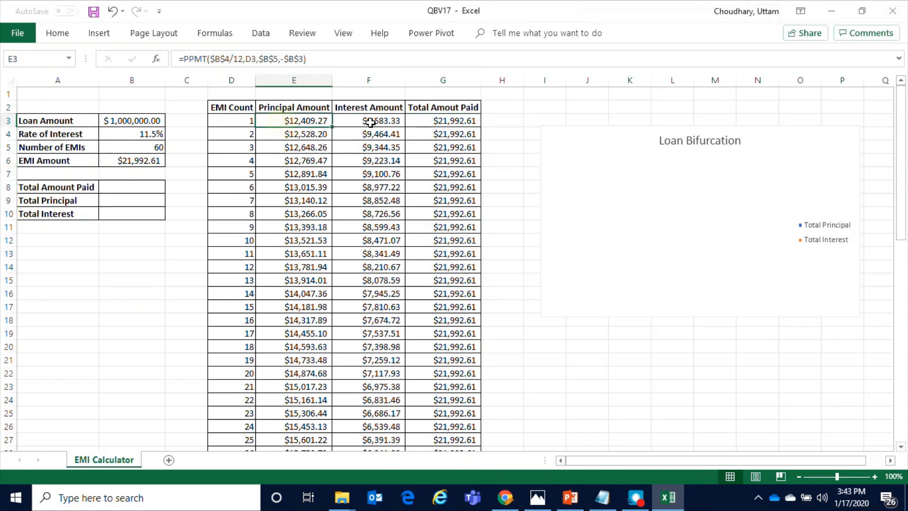
pyautogui.click(366, 122)
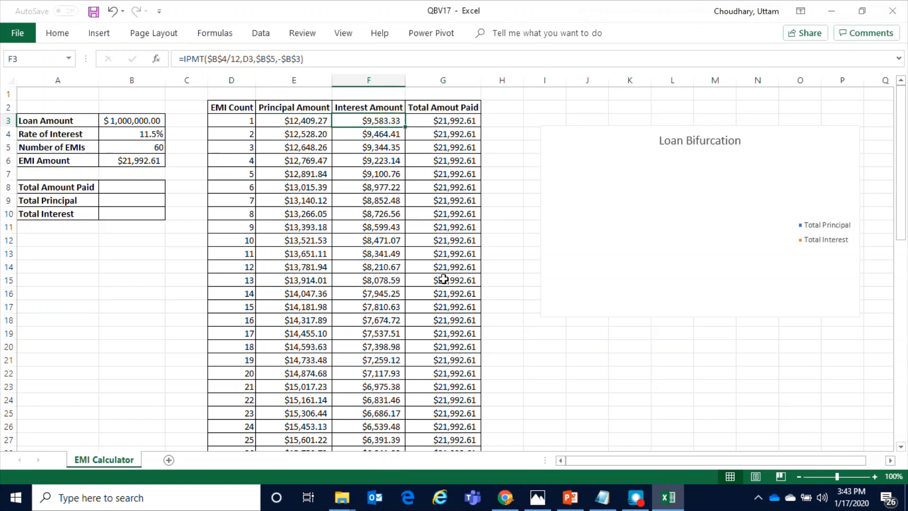
# Calculate the Total Amount Paid in B8 by summing the whole total paid column with =SUM(G:G).
pyautogui.click(130, 189)
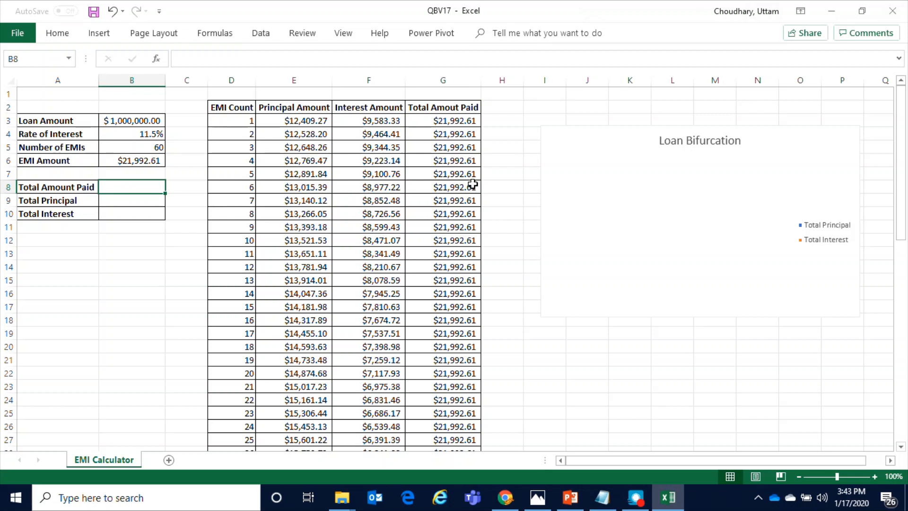
pyautogui.write('=sum')
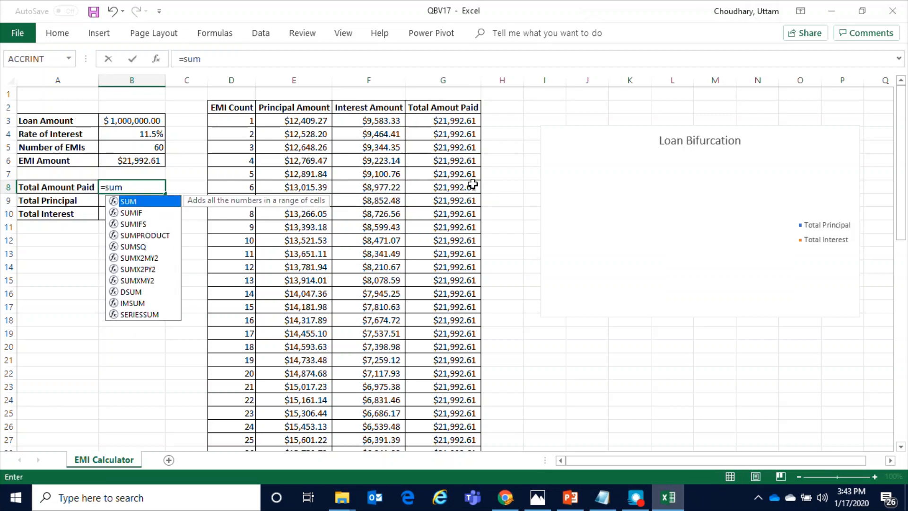
pyautogui.write('(')
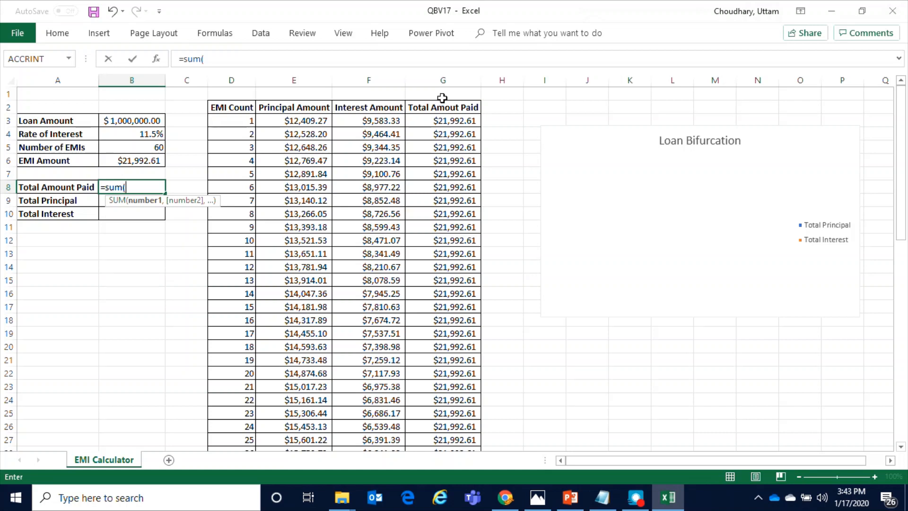
pyautogui.click(443, 80)
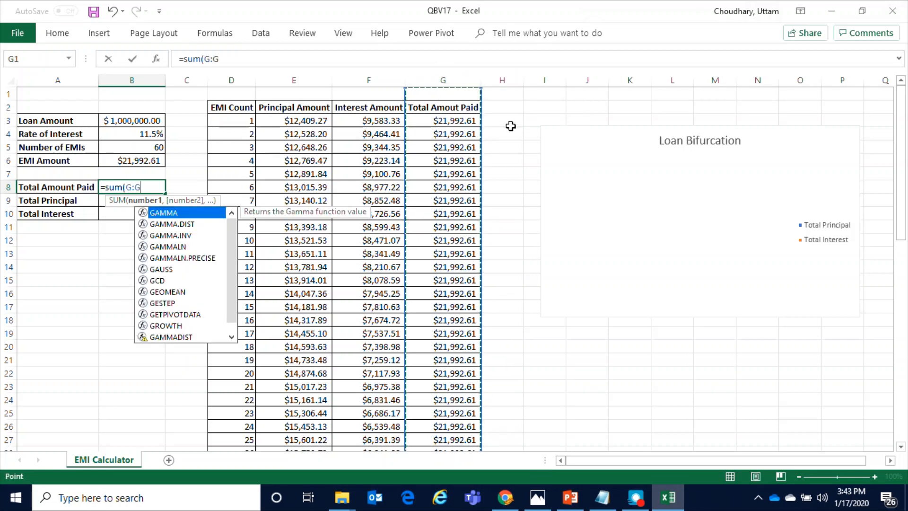
pyautogui.write(')')
pyautogui.press('Return')
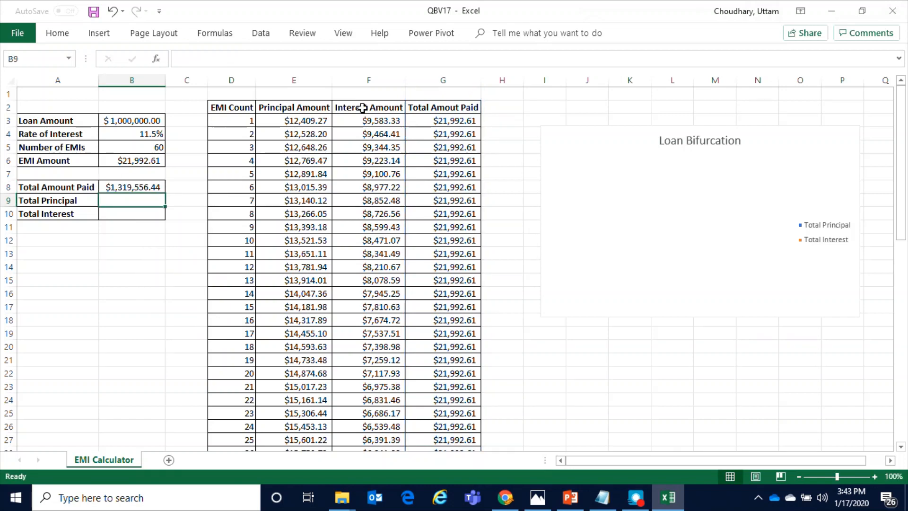
pyautogui.click(124, 186)
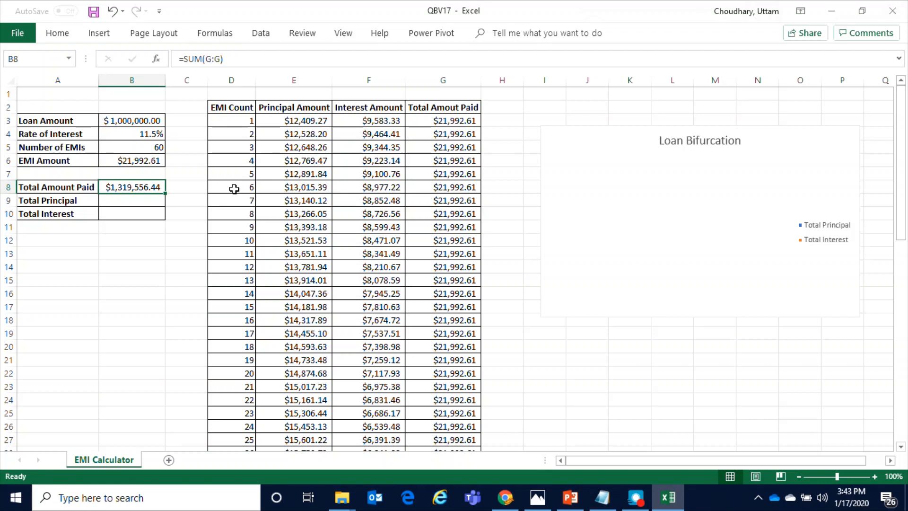
# Calculate the Total Principal in B9 by summing the whole Principal Amount column with =SUM(E:E).
pyautogui.click(114, 204)
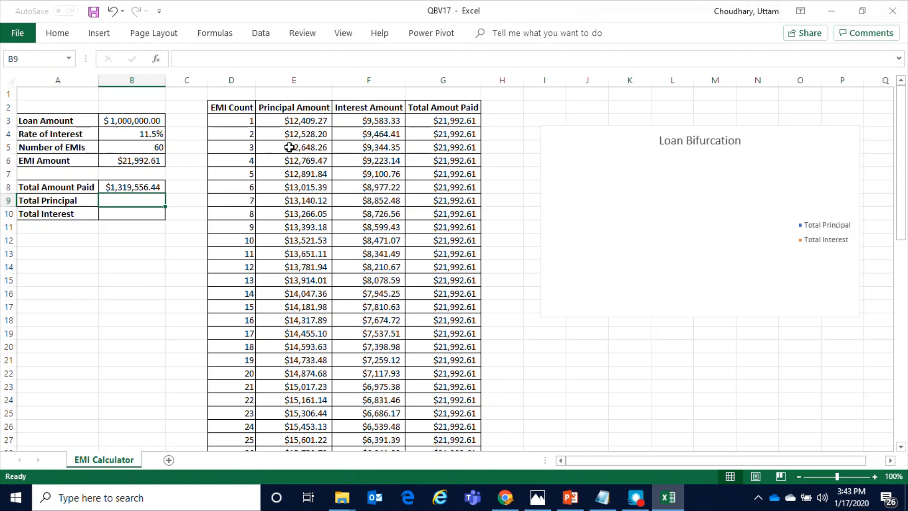
pyautogui.write('=sum')
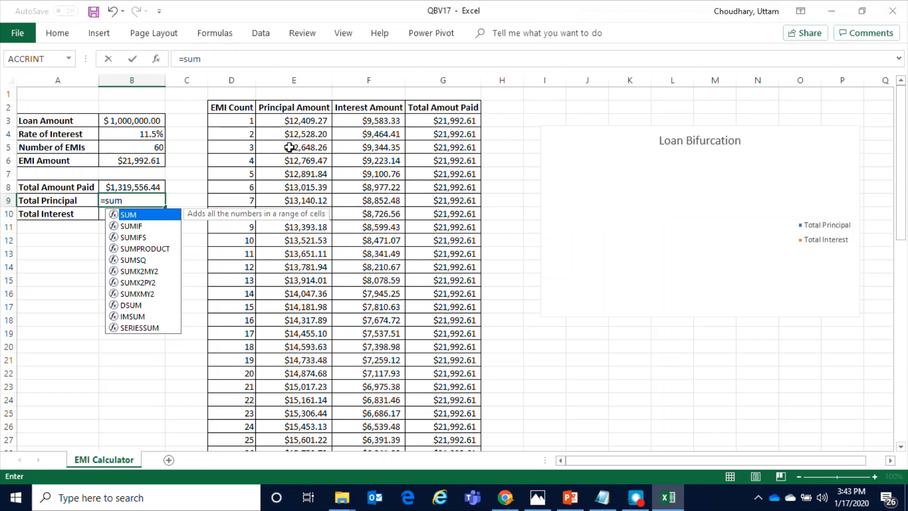
pyautogui.write('(')
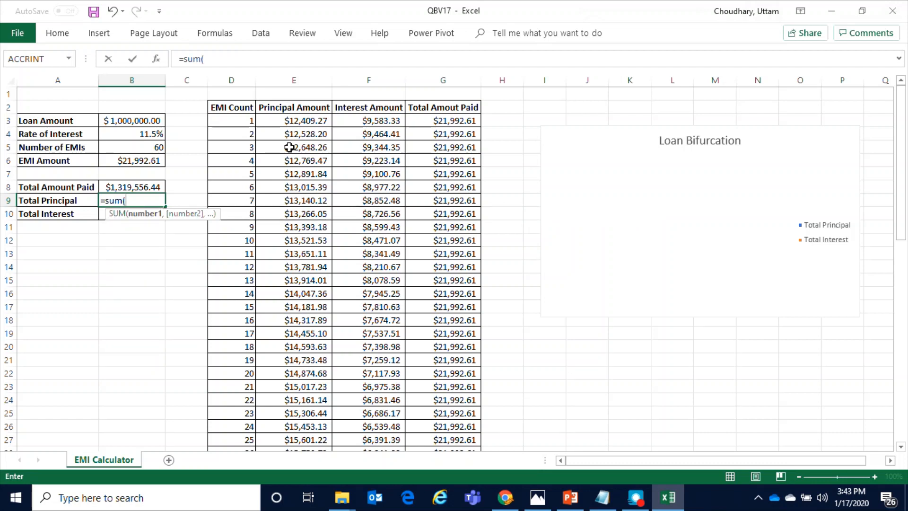
pyautogui.click(293, 79)
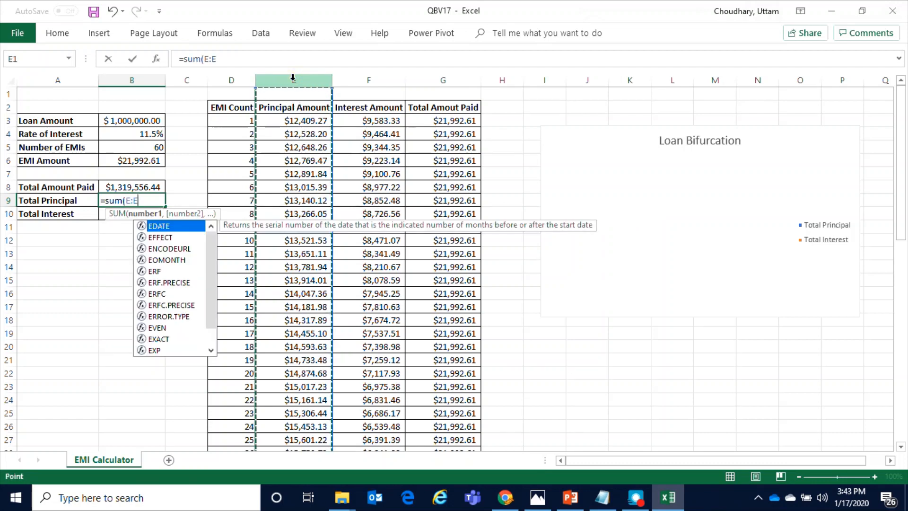
pyautogui.write(')')
pyautogui.press('Return')
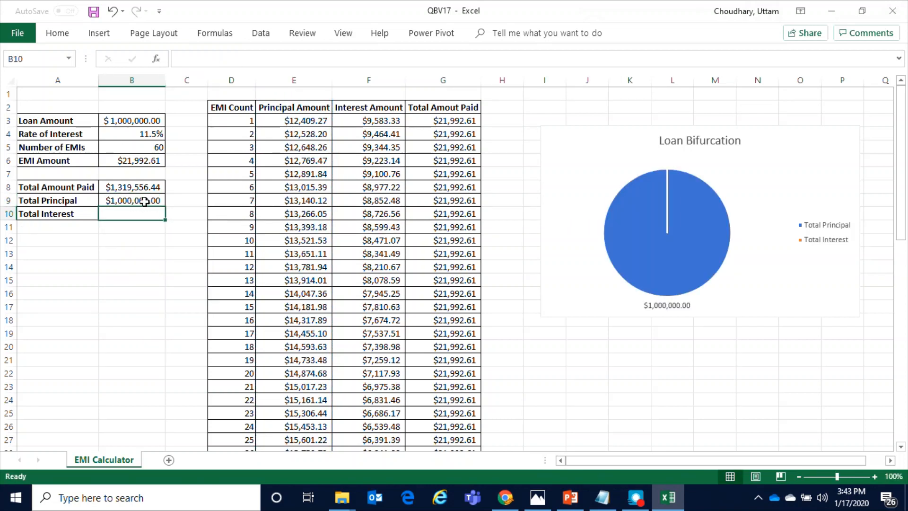
pyautogui.click(148, 199)
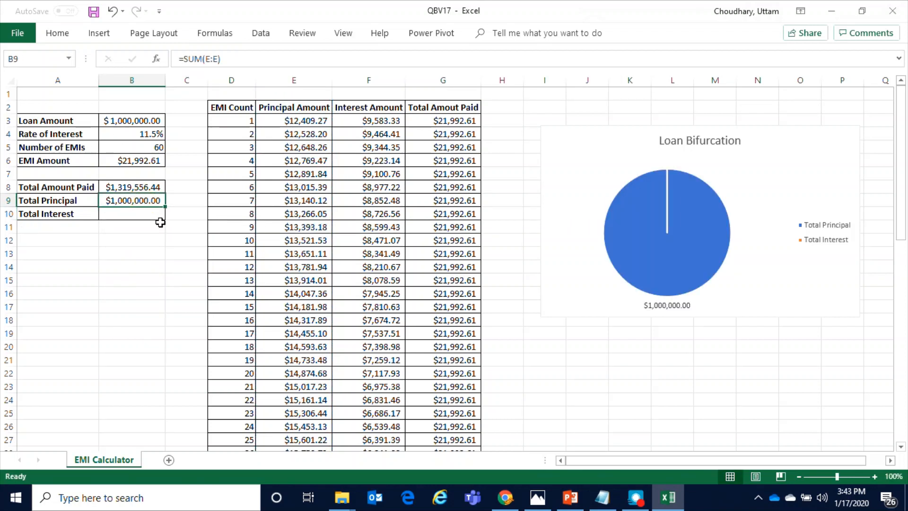
# Calculate the Total Interest in B10 by summing the Interest Amount column with =SUM(F:F), and check the Loan Bifurcation pie chart.
pyautogui.click(133, 216)
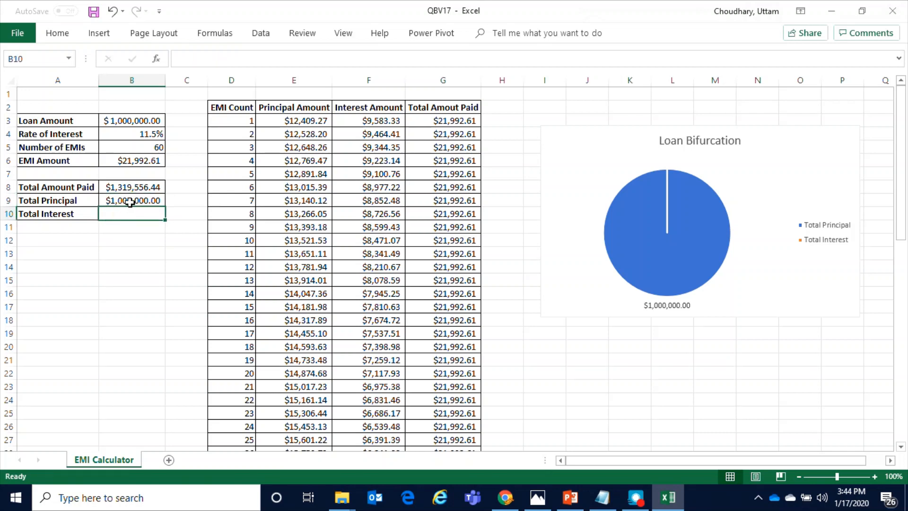
pyautogui.click(130, 202)
pyautogui.click(134, 187)
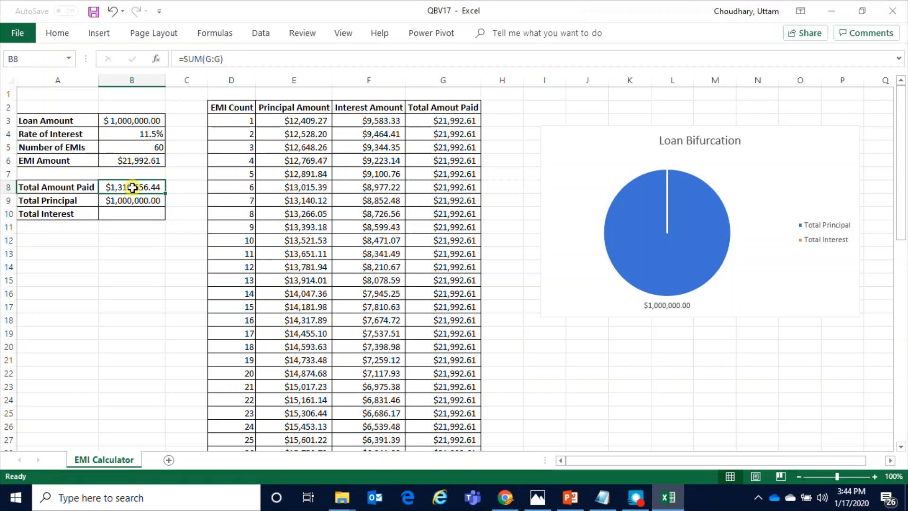
pyautogui.click(135, 213)
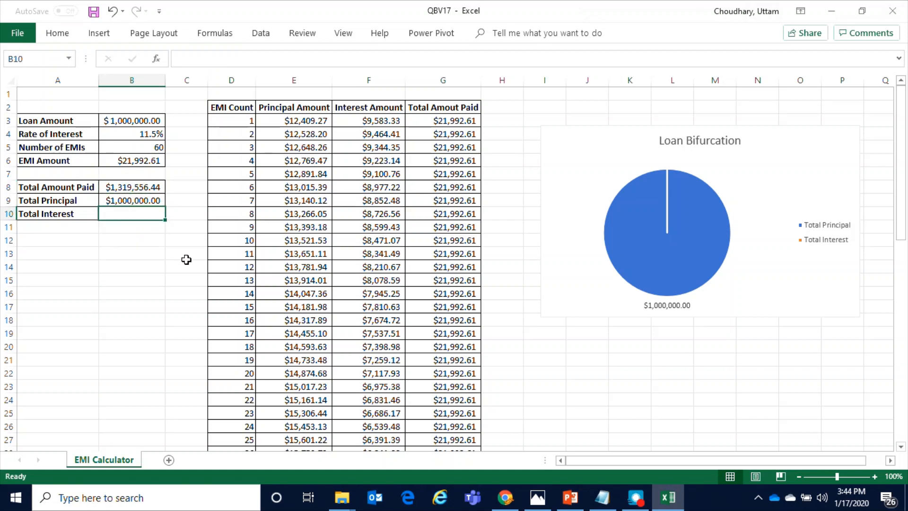
pyautogui.write('=sum')
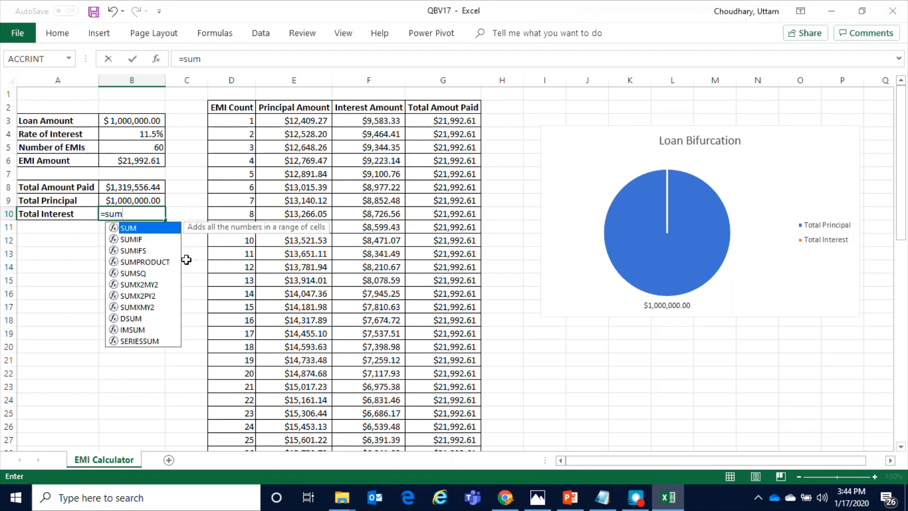
pyautogui.write('(')
pyautogui.click(362, 80)
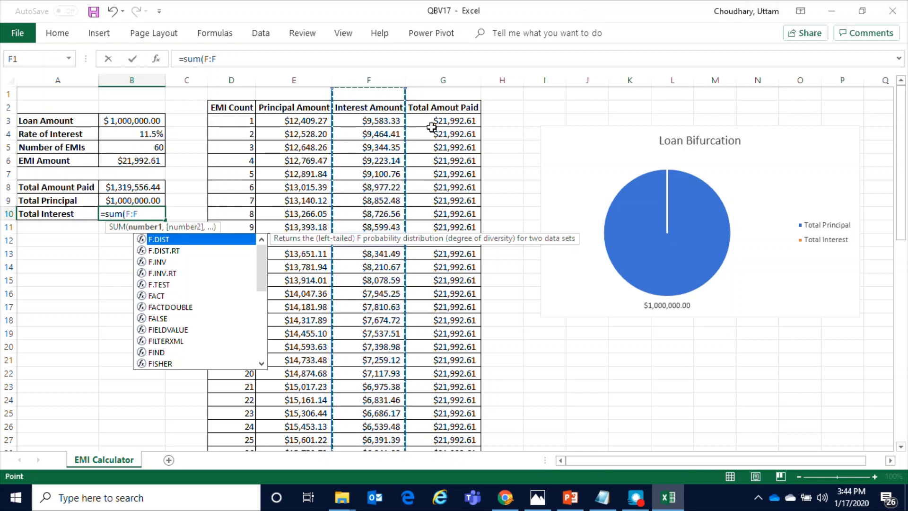
pyautogui.write(')')
pyautogui.press('Return')
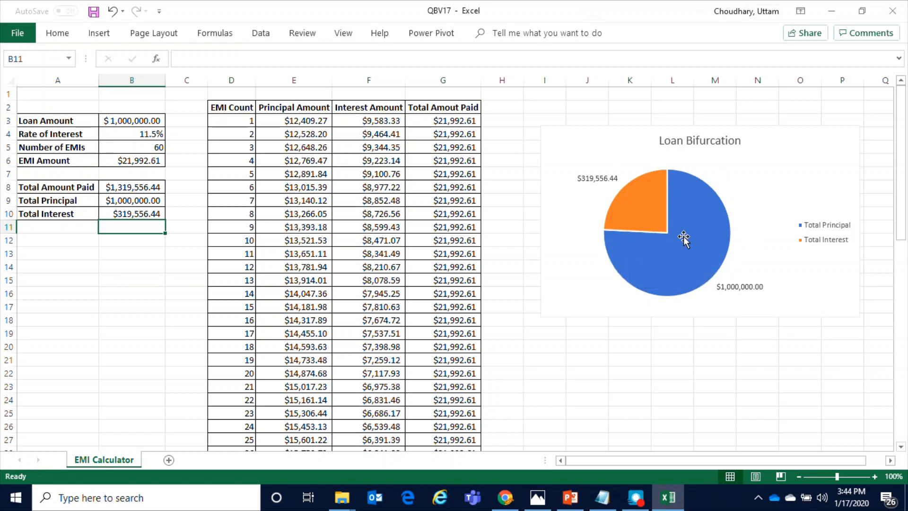
pyautogui.click(590, 134)
pyautogui.click(692, 346)
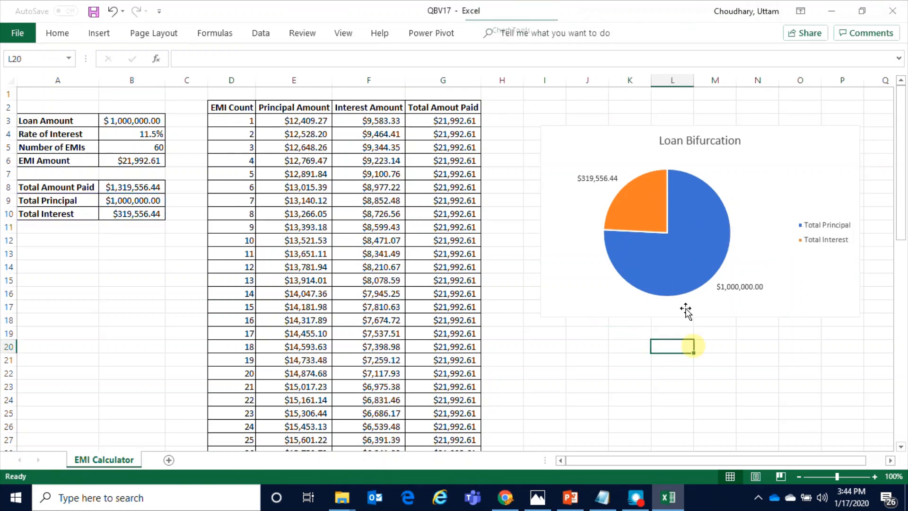
# Move the Loan Bifurcation chart slightly up and to the left, closer to the EMI table.
pyautogui.click(616, 145)
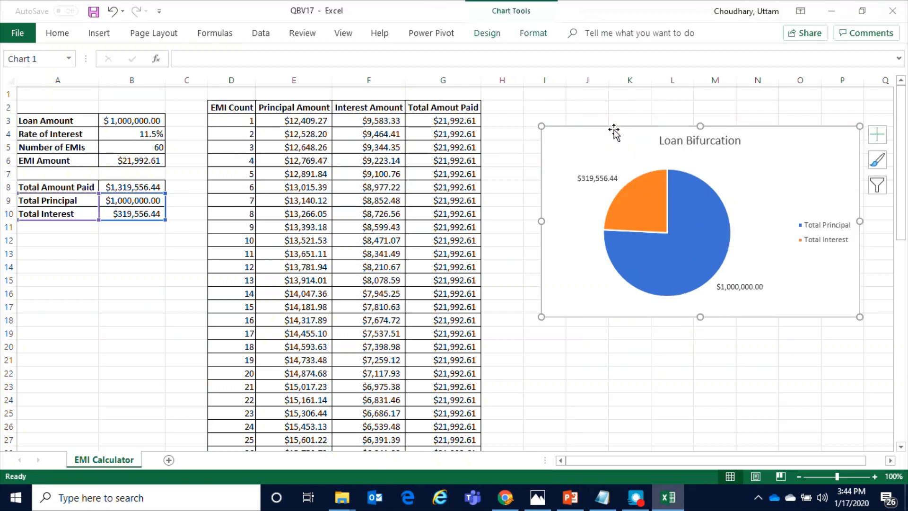
pyautogui.moveTo(614, 129); pyautogui.dragTo(602, 122)
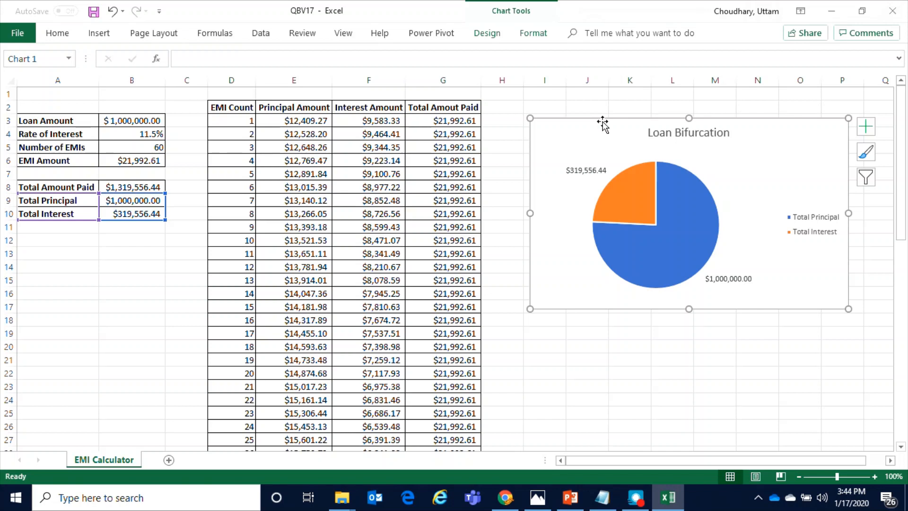
pyautogui.click(311, 266)
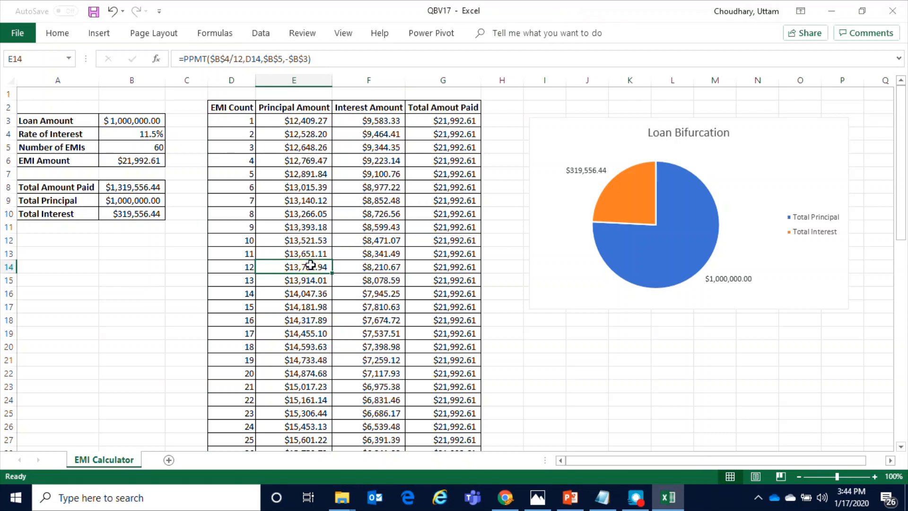
# Set the Number of EMIs in B5 to 72 and check the recalculated totals and pie chart.
pyautogui.click(150, 149)
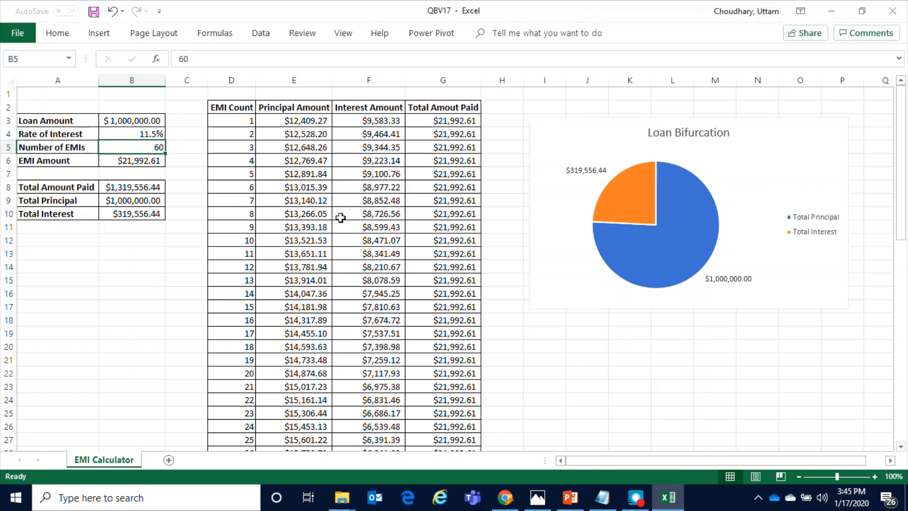
pyautogui.write('72')
pyautogui.press('Return')
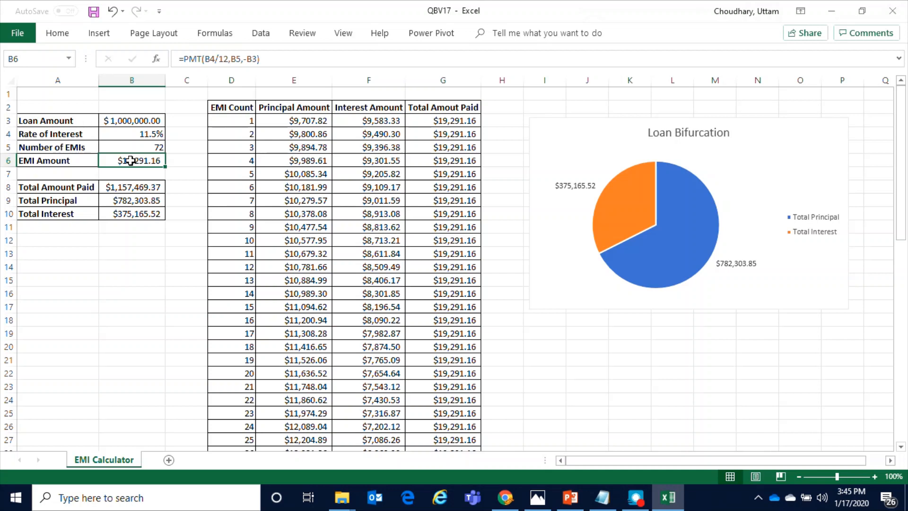
pyautogui.moveTo(673, 199)
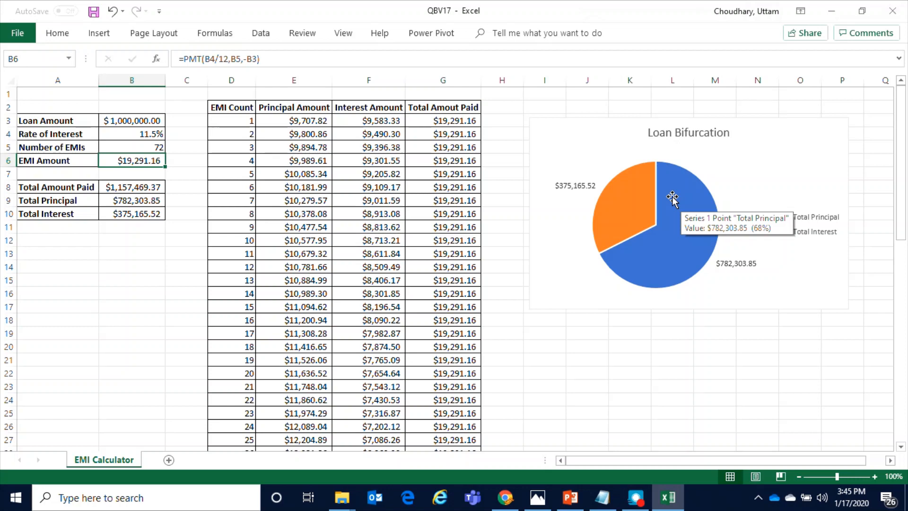
pyautogui.moveTo(139, 201); pyautogui.dragTo(137, 213)
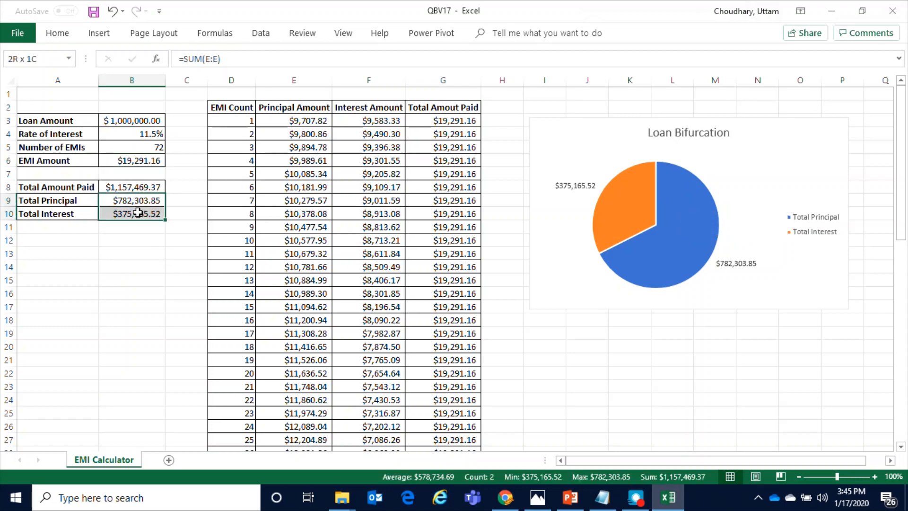
# Extend the EMI Count series in column D from 60 down to 72 in row 74.
pyautogui.click(234, 240)
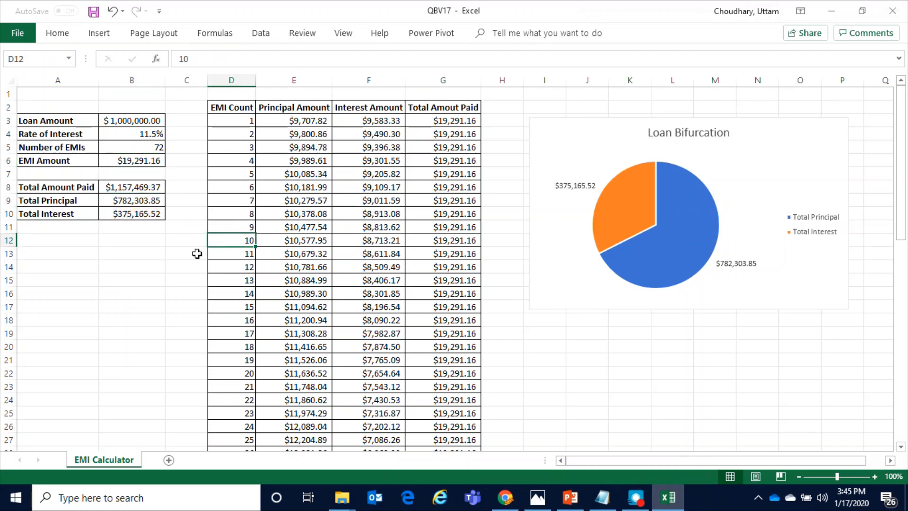
pyautogui.scroll(-16, 233, 162)
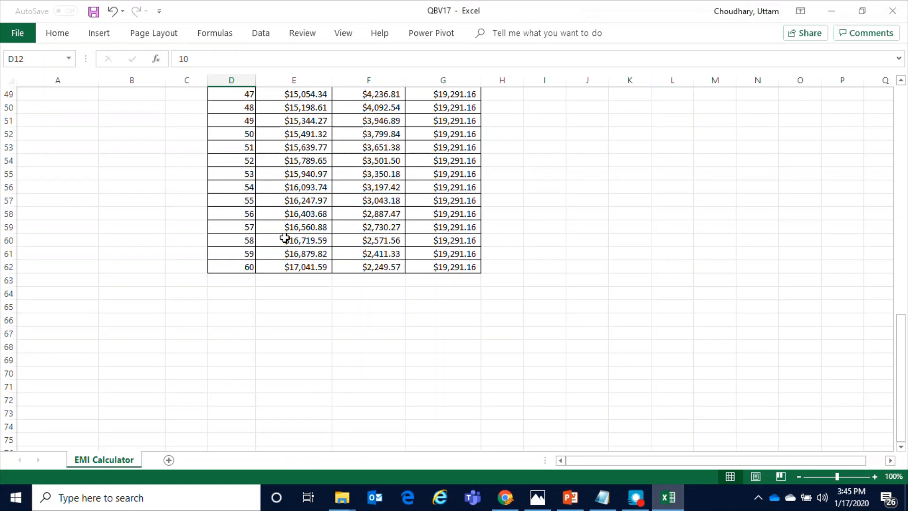
pyautogui.click(236, 266)
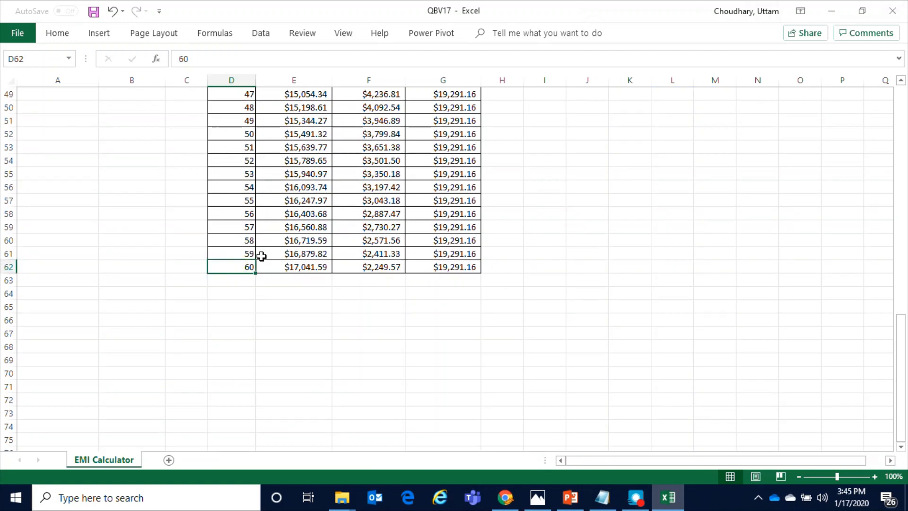
pyautogui.moveTo(246, 256); pyautogui.dragTo(252, 428)
pyautogui.click(366, 365)
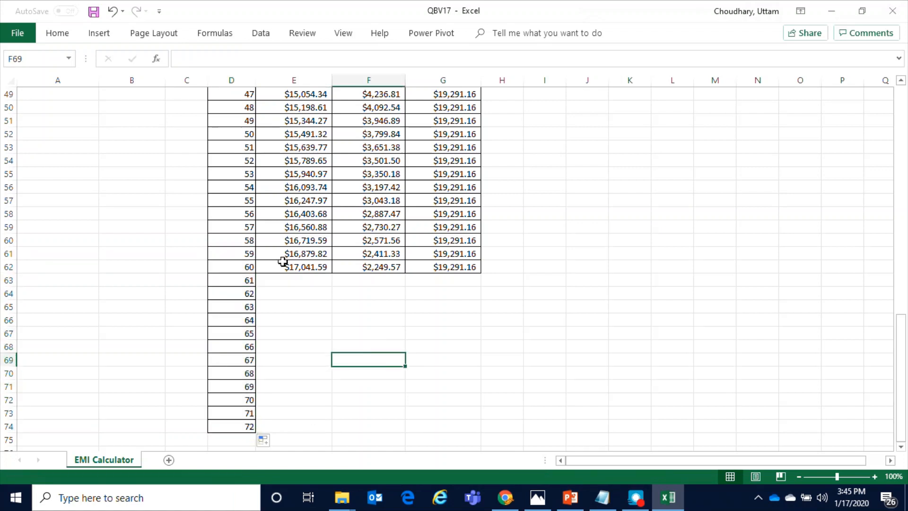
# Copy the principal, interest and total paid formulas from E62:G62 into rows 63 to 74 for EMIs 61 to 72.
pyautogui.moveTo(286, 266); pyautogui.dragTo(454, 268)
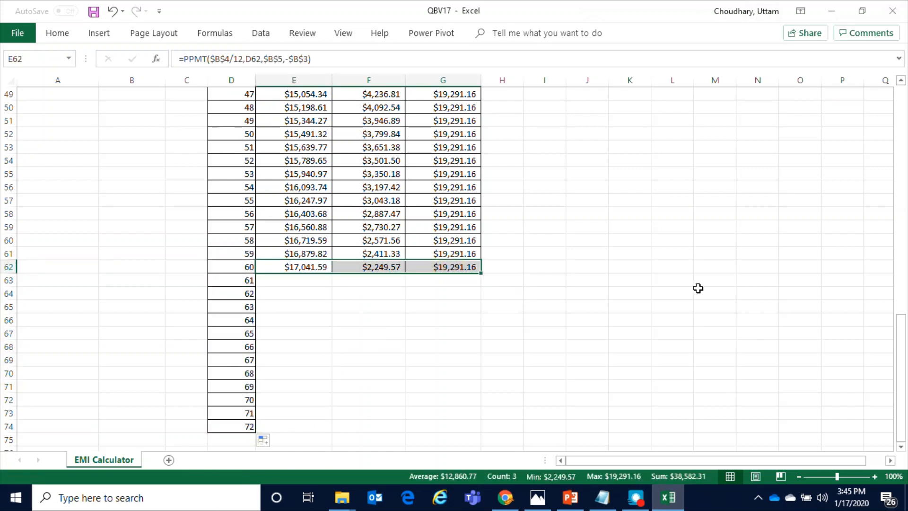
pyautogui.hotkey('ctrl', 'c')
pyautogui.press('Down')
pyautogui.hotkey('shift', 'Down')
pyautogui.hotkey('shift', 'Down')
pyautogui.hotkey('shift', 'Down')
pyautogui.hotkey('shift', 'Down')
pyautogui.hotkey('shift', 'Down')
pyautogui.hotkey('shift', 'Down')
pyautogui.hotkey('shift', 'Down')
pyautogui.hotkey('shift', 'Down')
pyautogui.hotkey('shift', 'Down')
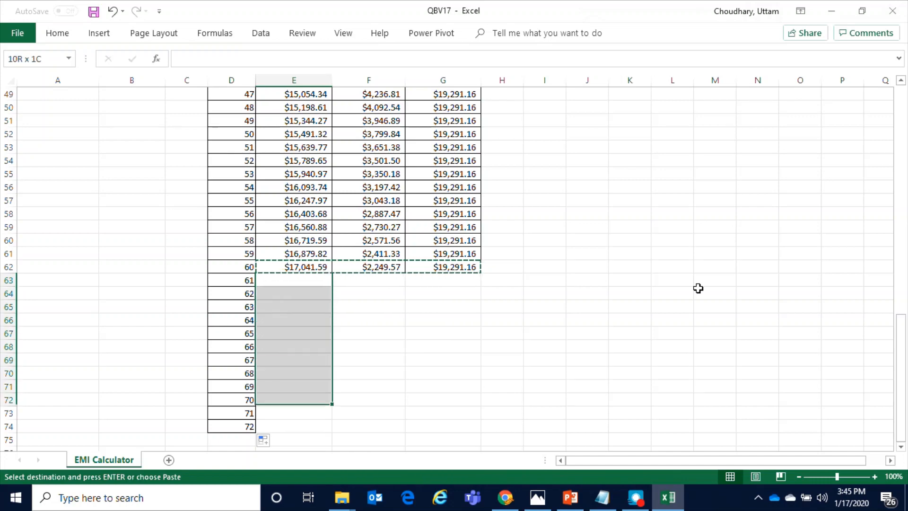
pyautogui.hotkey('shift', 'Down')
pyautogui.hotkey('shift', 'Down')
pyautogui.press('Return')
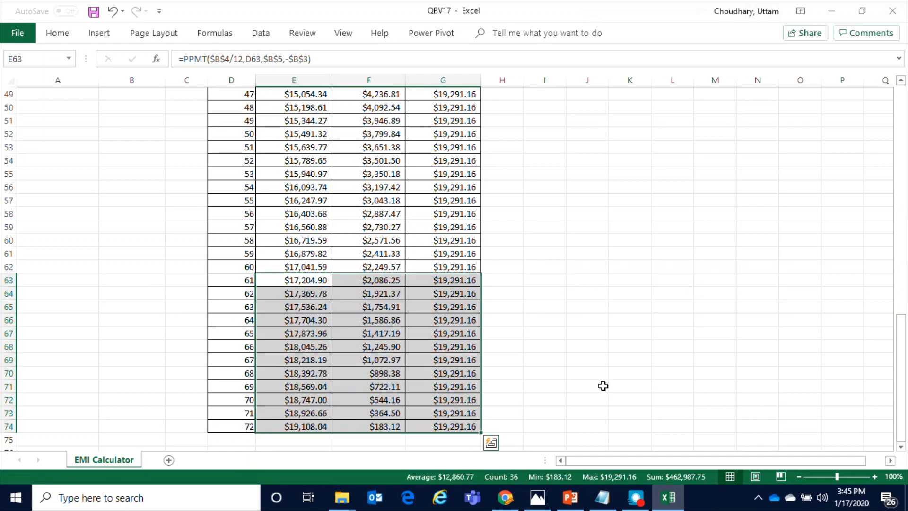
pyautogui.click(603, 386)
pyautogui.scroll(16, 577, 393)
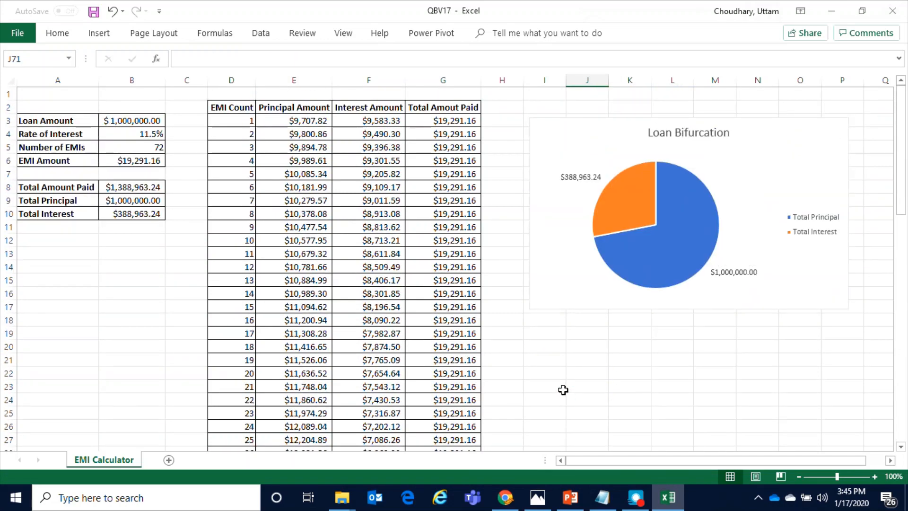
# Review the Total Principal formula in B9, the final EMI row D74:G74 and the updated pie chart.
pyautogui.click(129, 204)
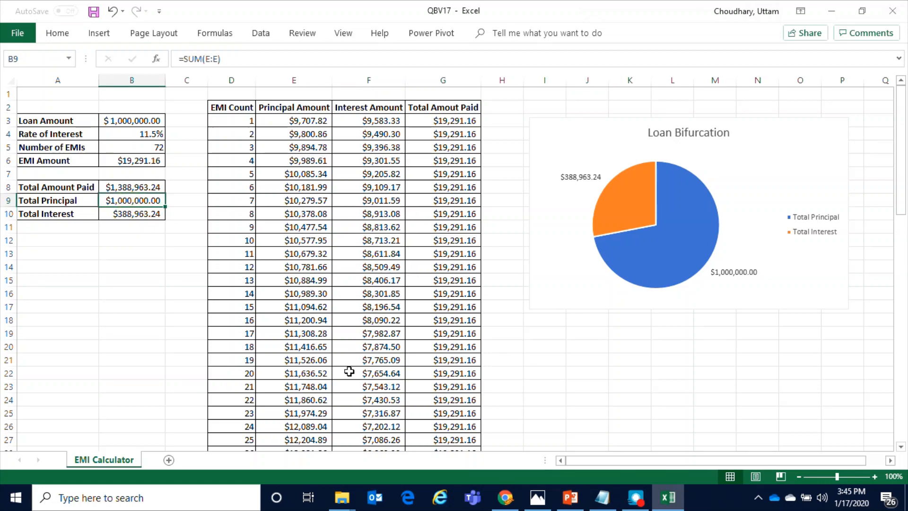
pyautogui.scroll(-12, 351, 371)
pyautogui.scroll(-4, 372, 377)
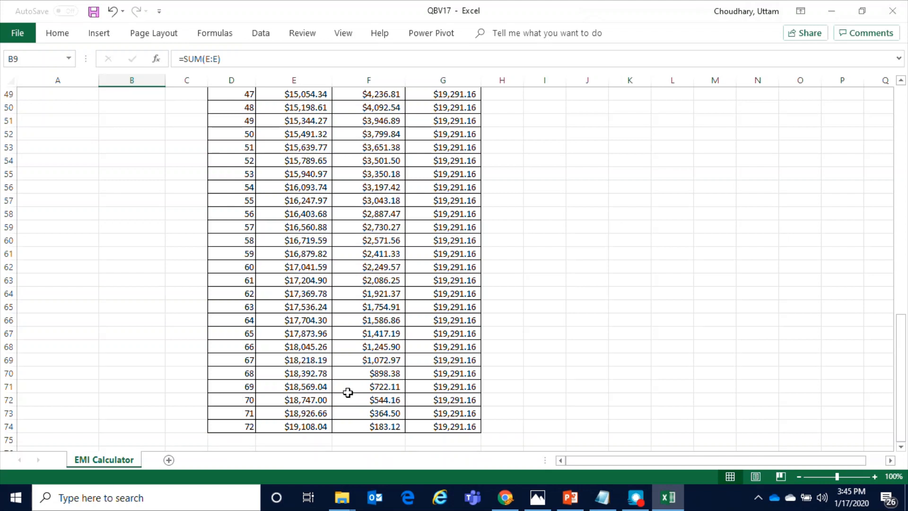
pyautogui.click(240, 427)
pyautogui.moveTo(240, 428); pyautogui.dragTo(452, 428)
pyautogui.click(342, 427)
pyautogui.moveTo(229, 427); pyautogui.dragTo(467, 428)
pyautogui.scroll(16, 451, 347)
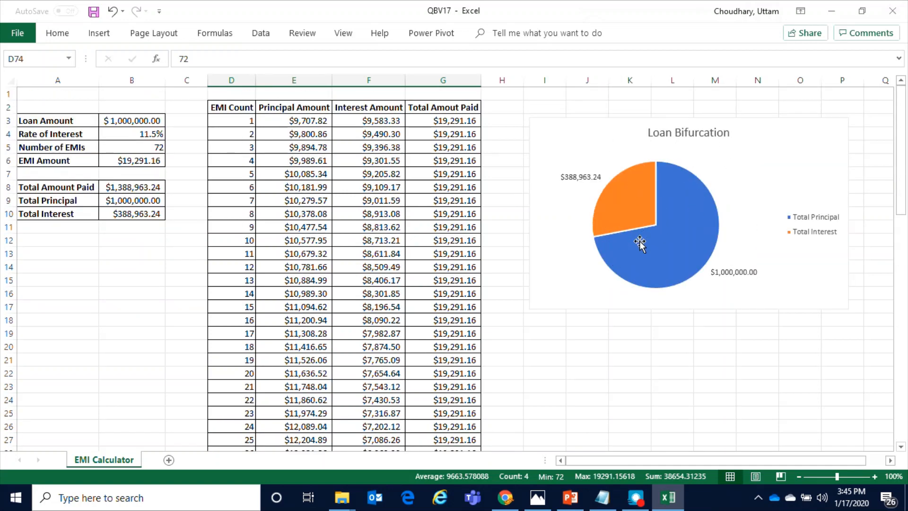
pyautogui.click(445, 214)
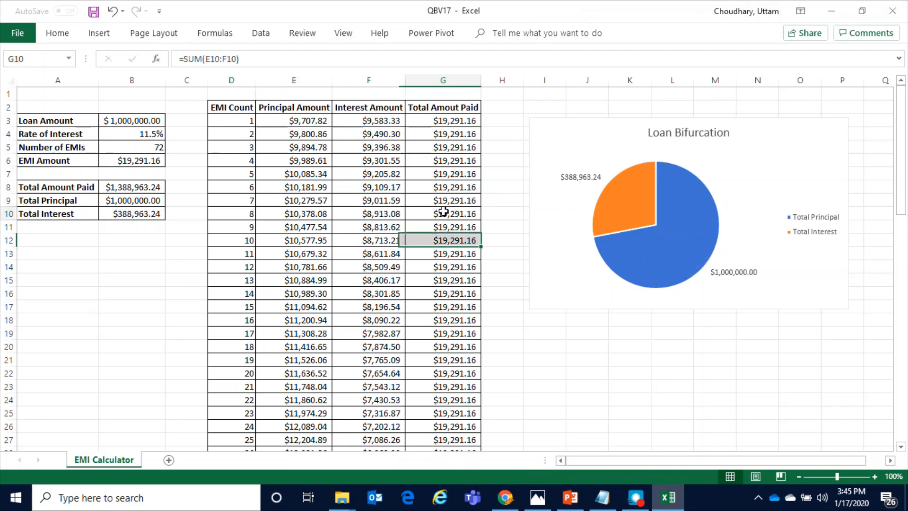